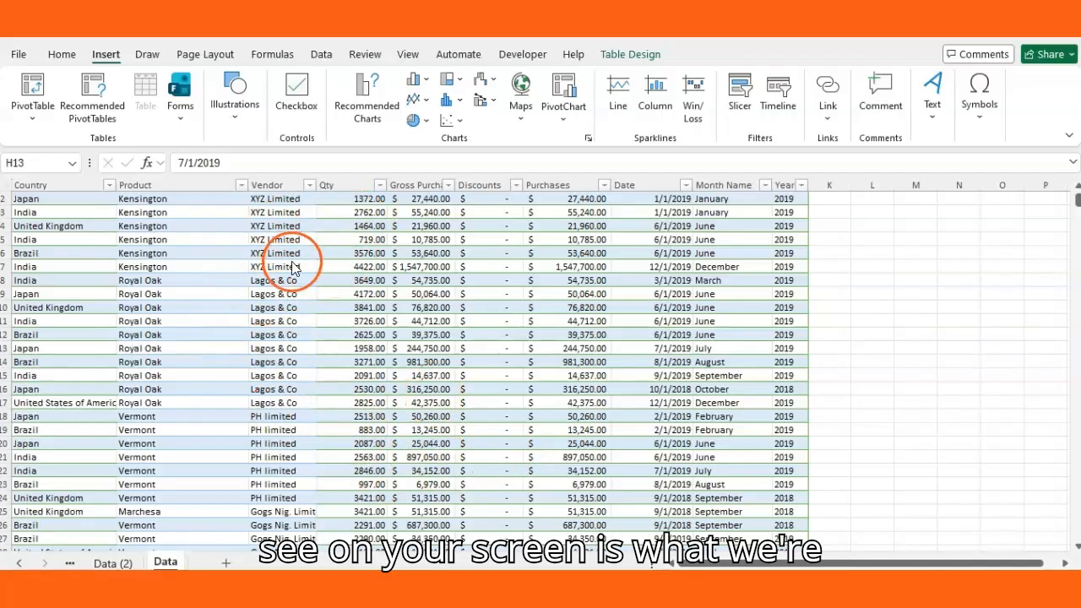
# Create a PivotTable from the Sales_Data table on a new worksheet
pyautogui.click(369, 278)
pyautogui.click(359, 318)
pyautogui.click(356, 251)
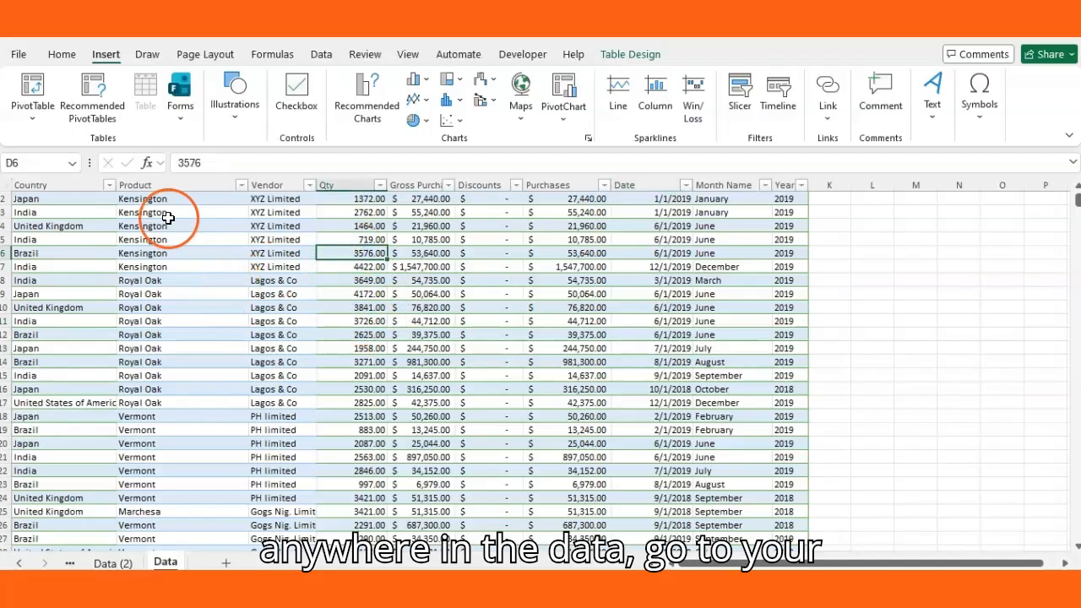
pyautogui.click(25, 81)
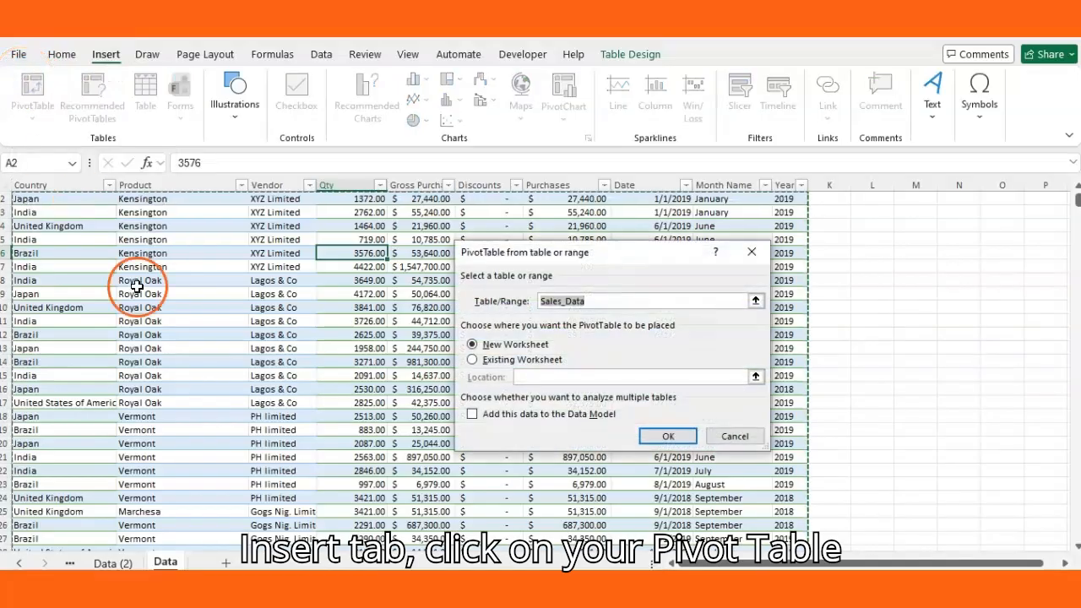
pyautogui.click(674, 436)
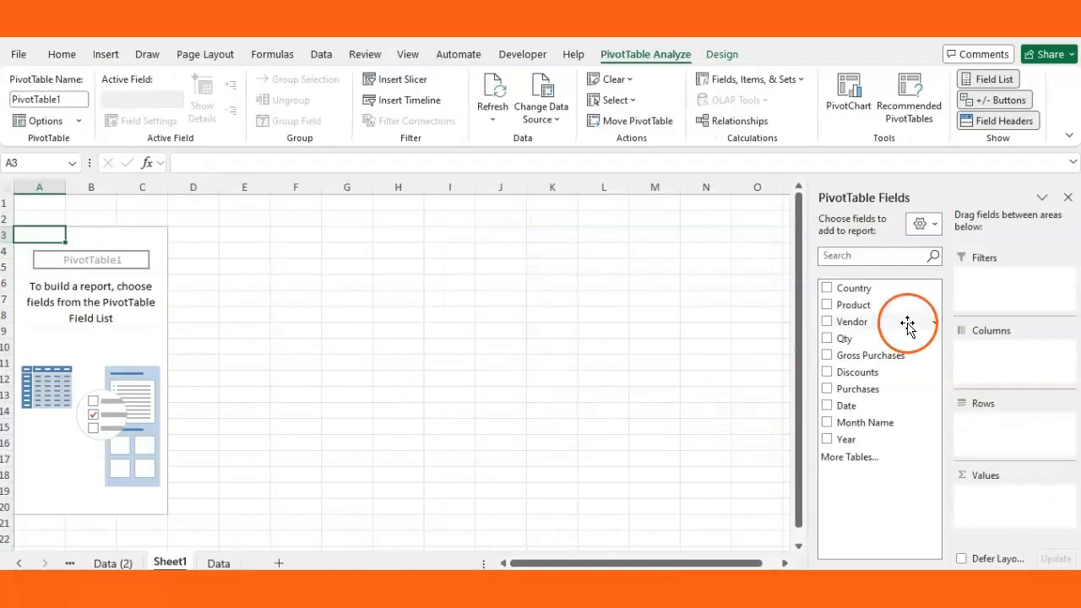
# Set up the PivotTable with Vendor as the rows and the sum of Purchases as the values
pyautogui.moveTo(861, 328); pyautogui.dragTo(1018, 435)
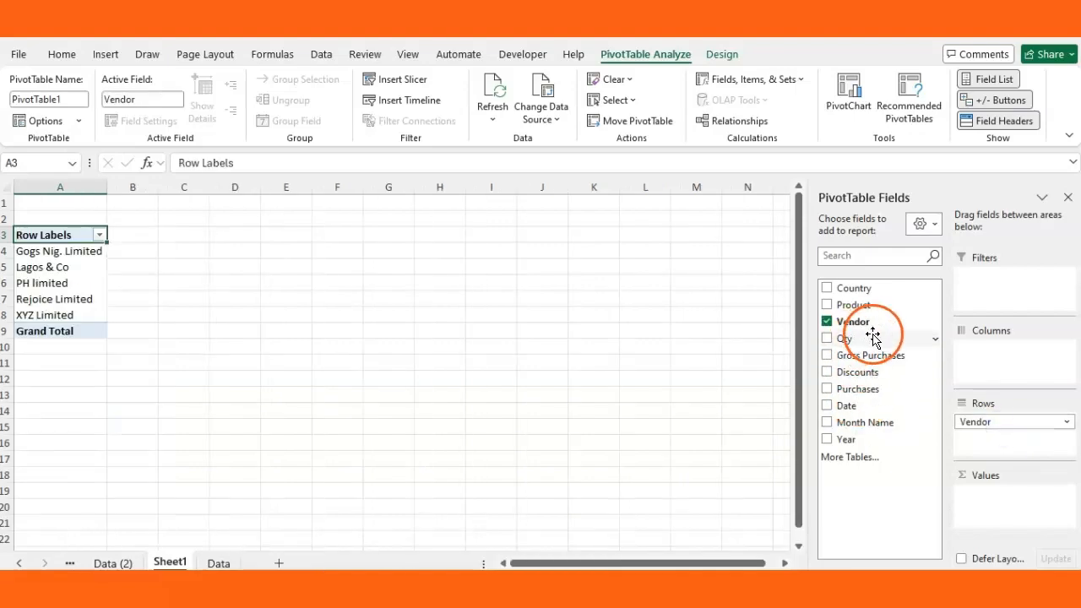
pyautogui.moveTo(862, 395); pyautogui.dragTo(990, 505)
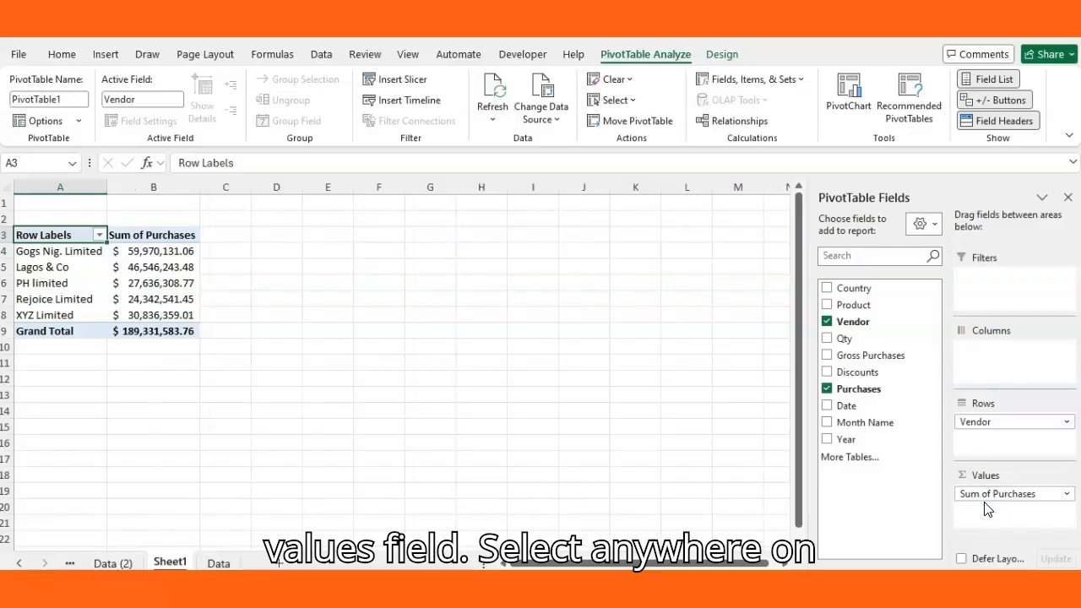
# Insert a clustered column PivotChart from the PivotTable and place it beside the table, over about columns D to K
pyautogui.click(165, 267)
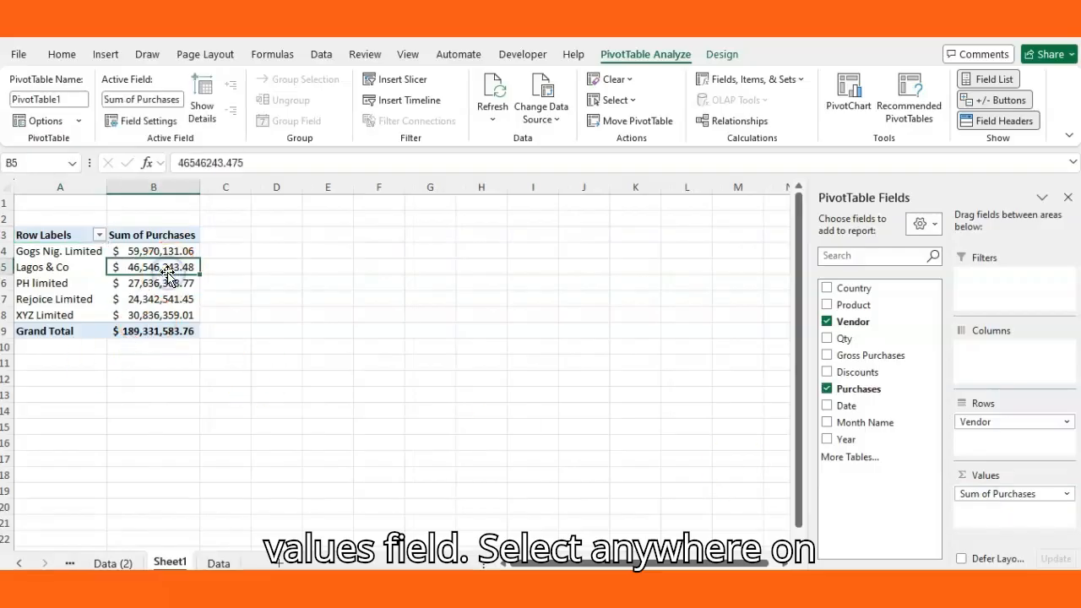
pyautogui.click(848, 81)
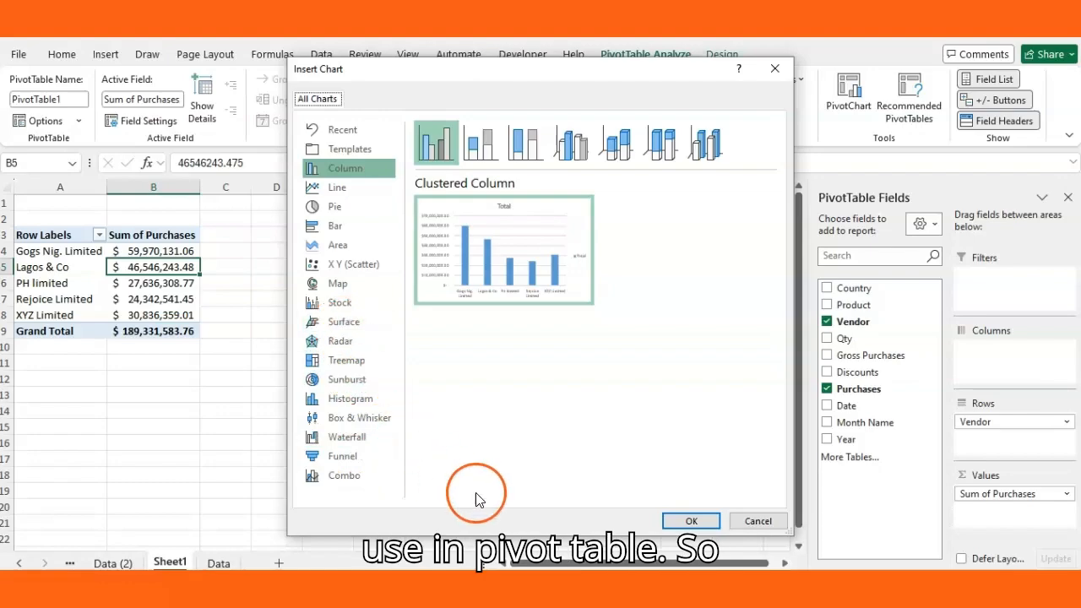
pyautogui.click(693, 521)
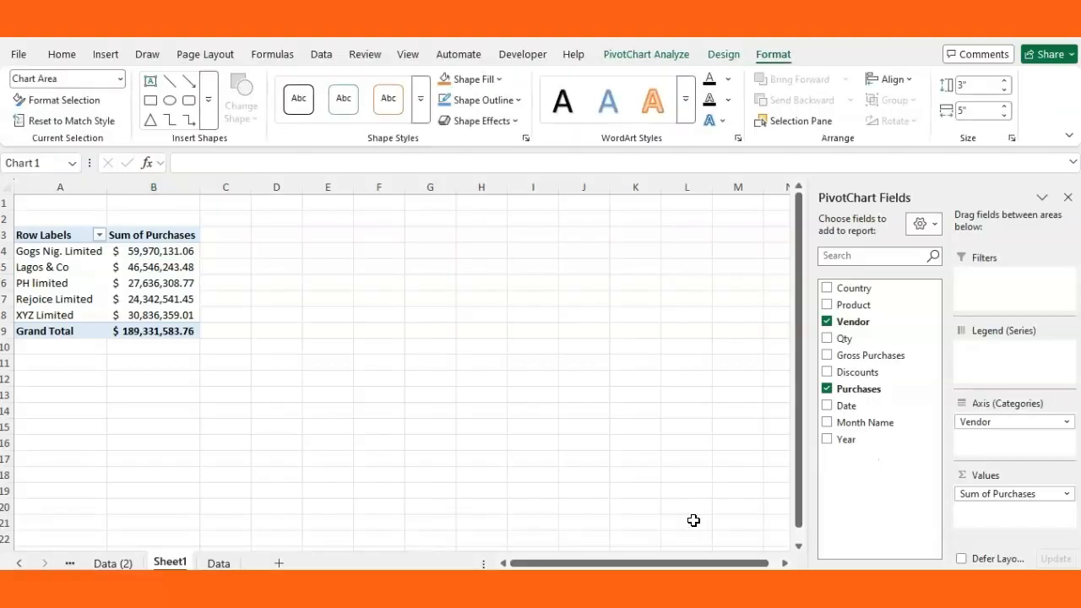
pyautogui.moveTo(476, 292)
pyautogui.mouseDown()
pyautogui.moveTo(569, 260)
pyautogui.moveTo(526, 268)
pyautogui.mouseUp()
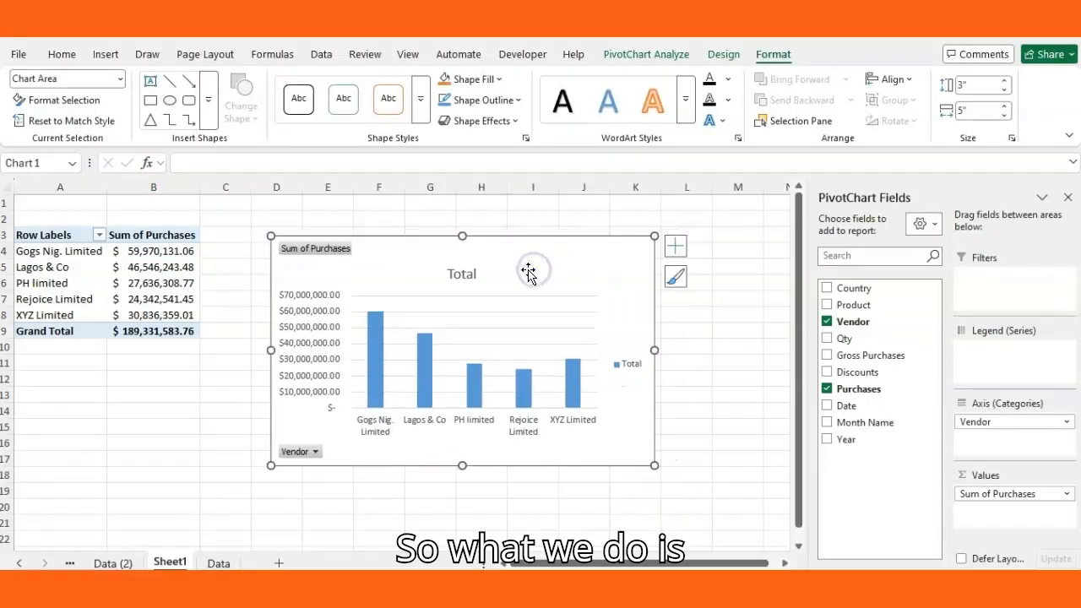
# Rename the PivotChart object as Performance_Chart
pyautogui.click(635, 52)
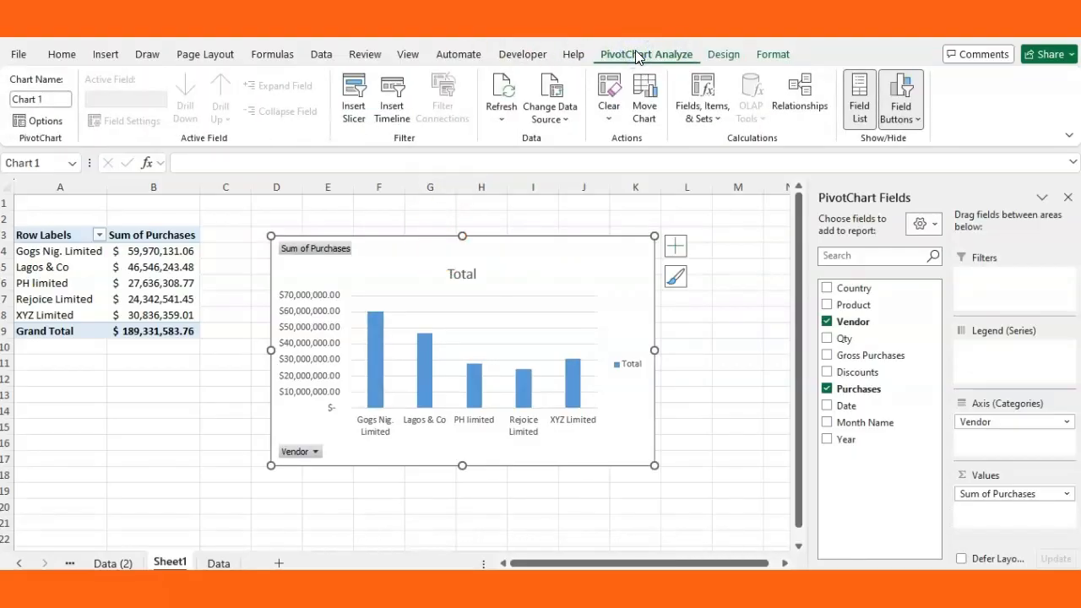
pyautogui.click(50, 95)
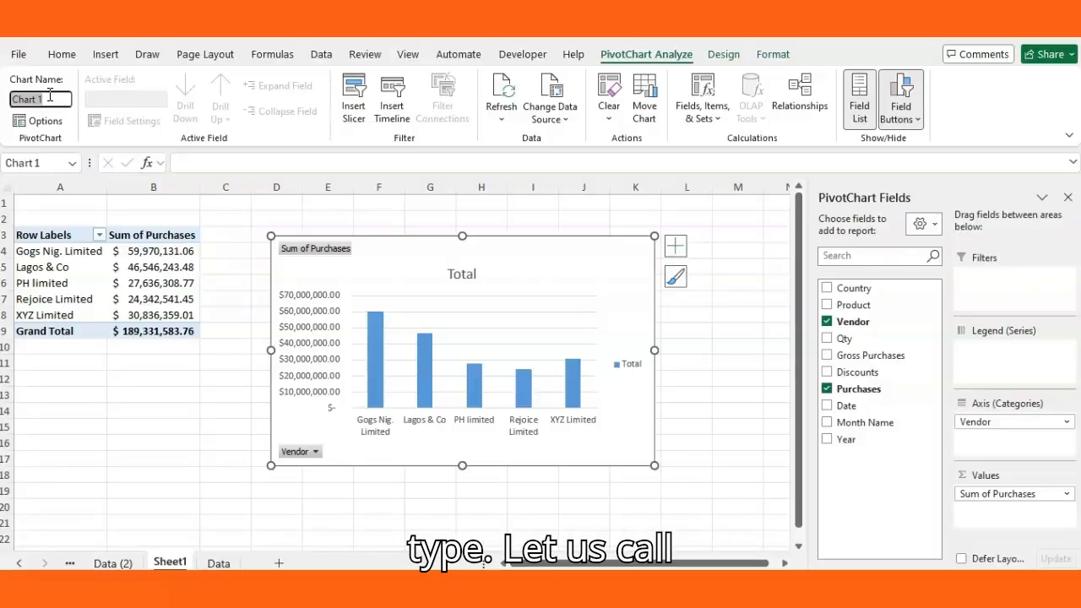
pyautogui.click(56, 101)
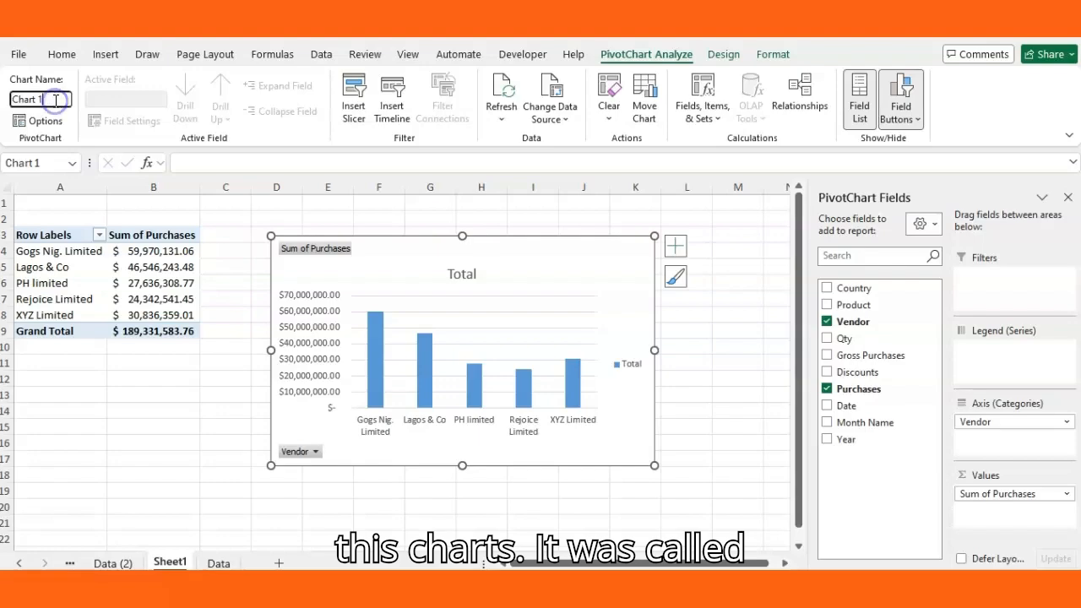
pyautogui.press('BackSpace')
pyautogui.press('BackSpace')
pyautogui.press('BackSpace')
pyautogui.press('BackSpace')
pyautogui.press('BackSpace')
pyautogui.press('BackSpace')
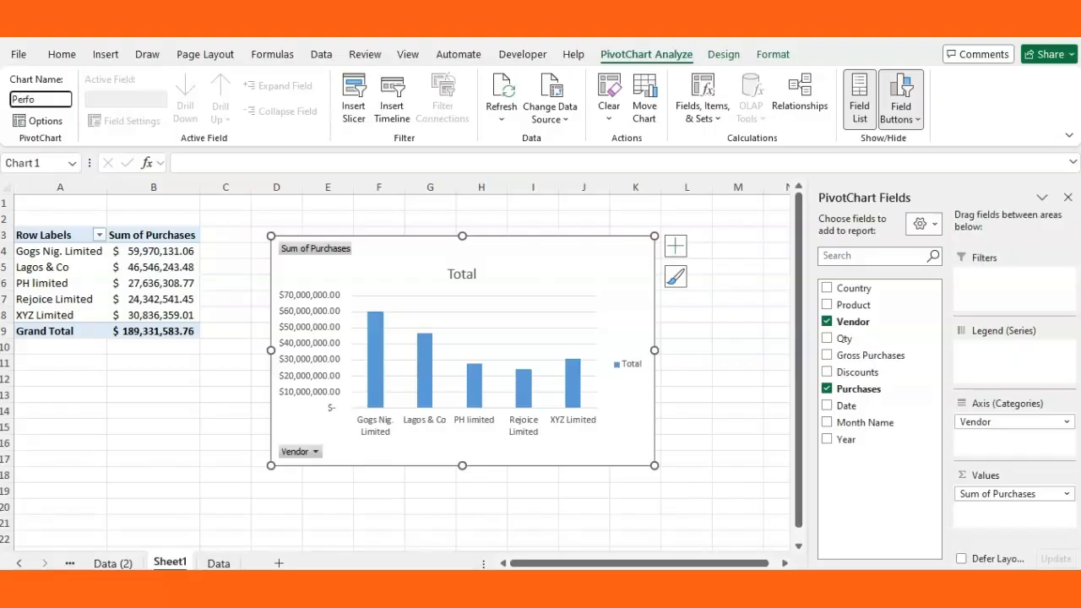
pyautogui.write('Performance_')
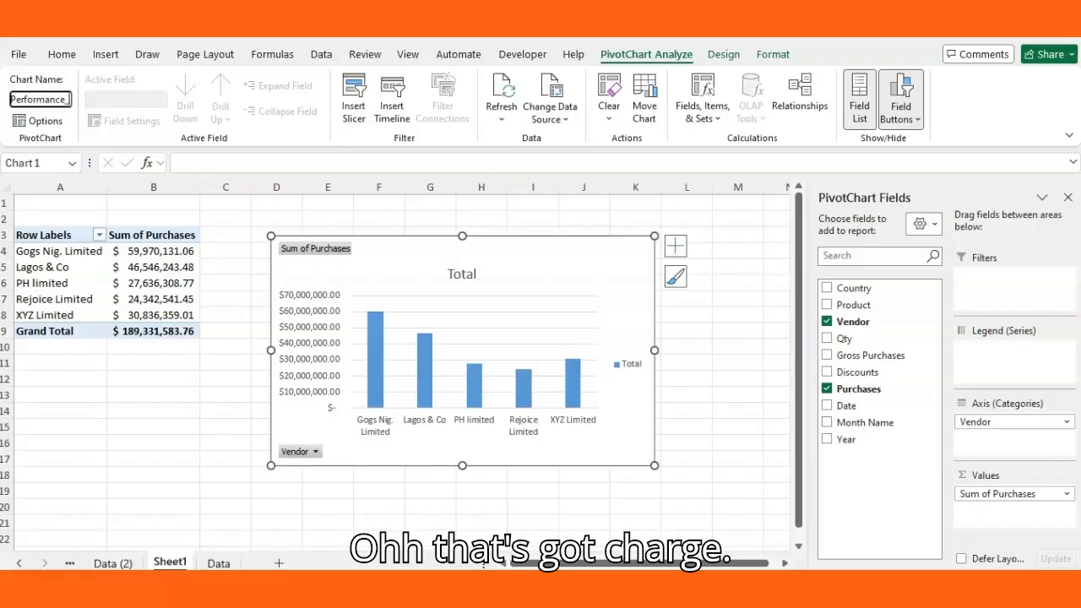
pyautogui.write('Chart')
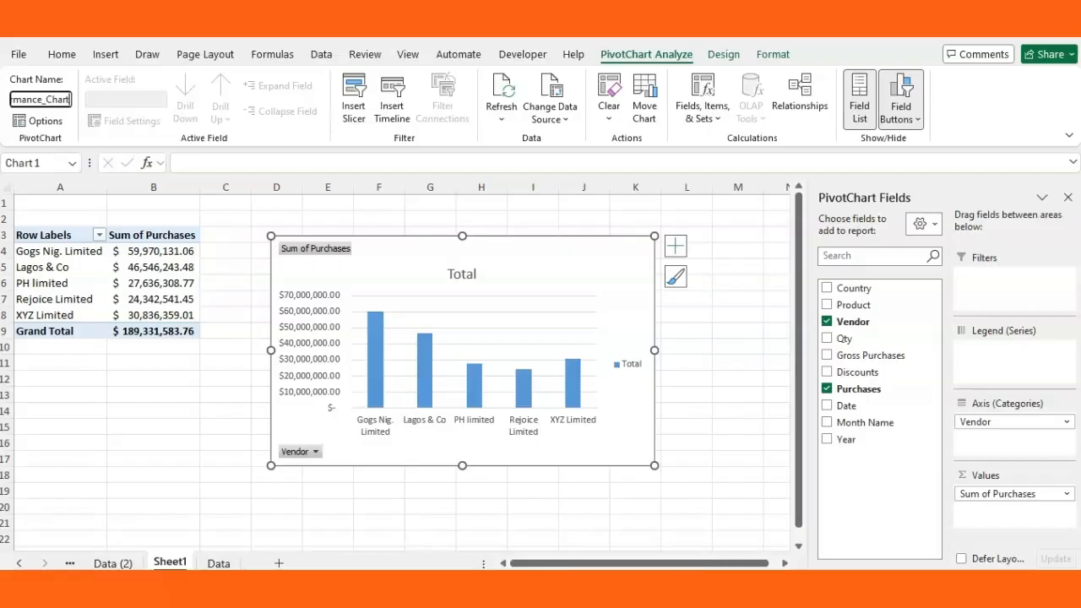
pyautogui.press('Return')
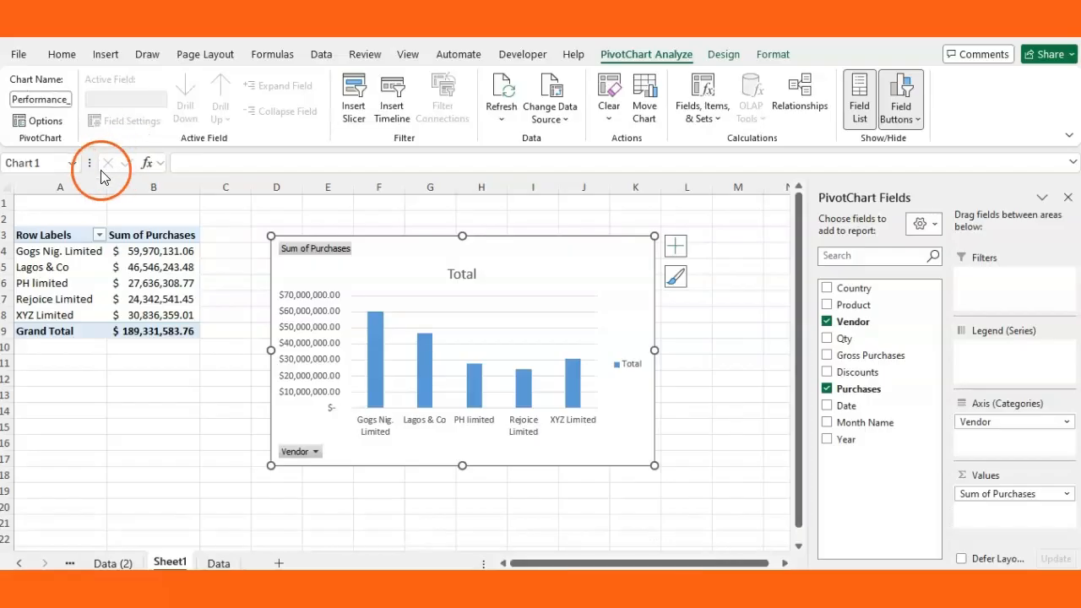
# Change the chart's title to "Spend Analysis"
pyautogui.click(473, 272)
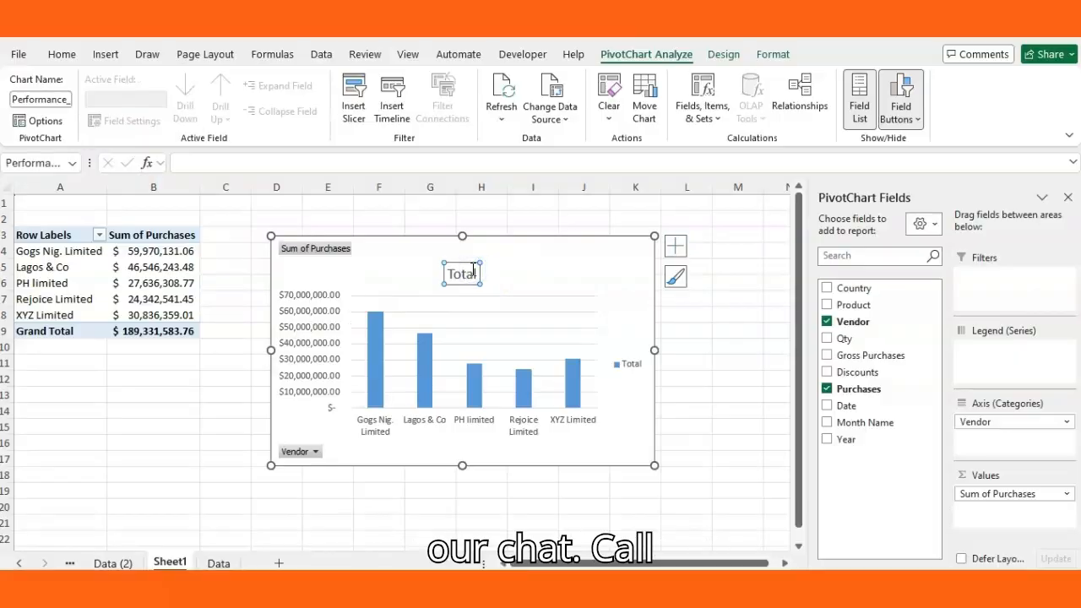
pyautogui.click(473, 273)
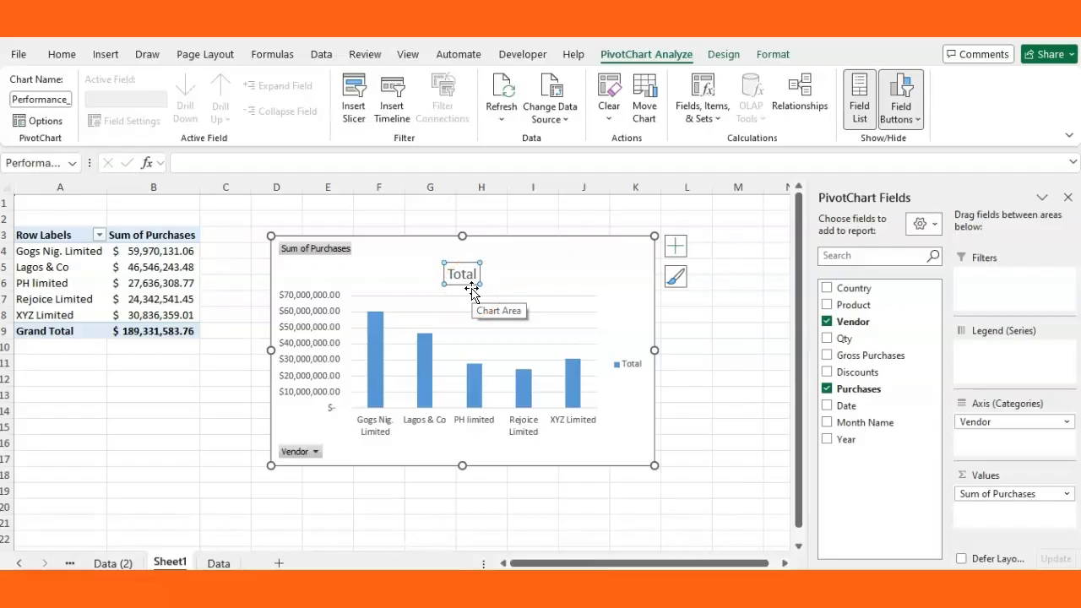
pyautogui.write('Spe')
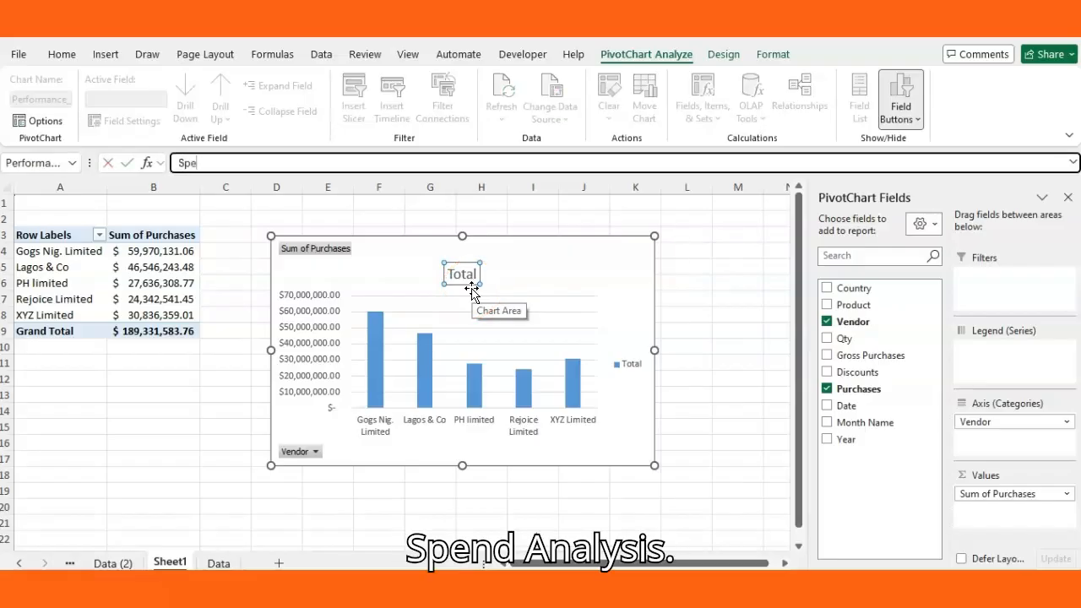
pyautogui.write('nd Analysis')
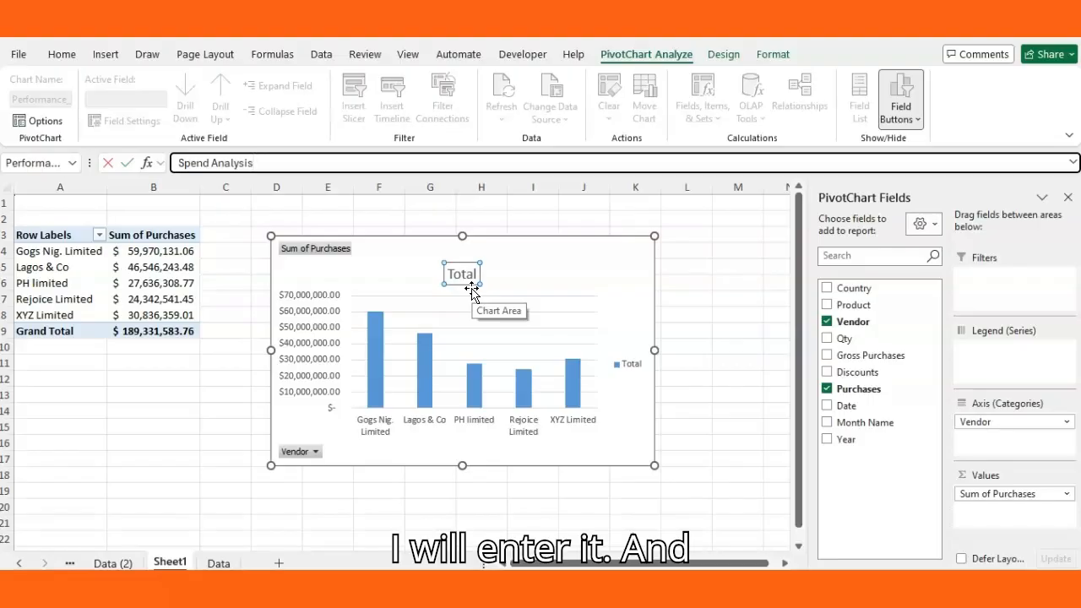
pyautogui.press('Return')
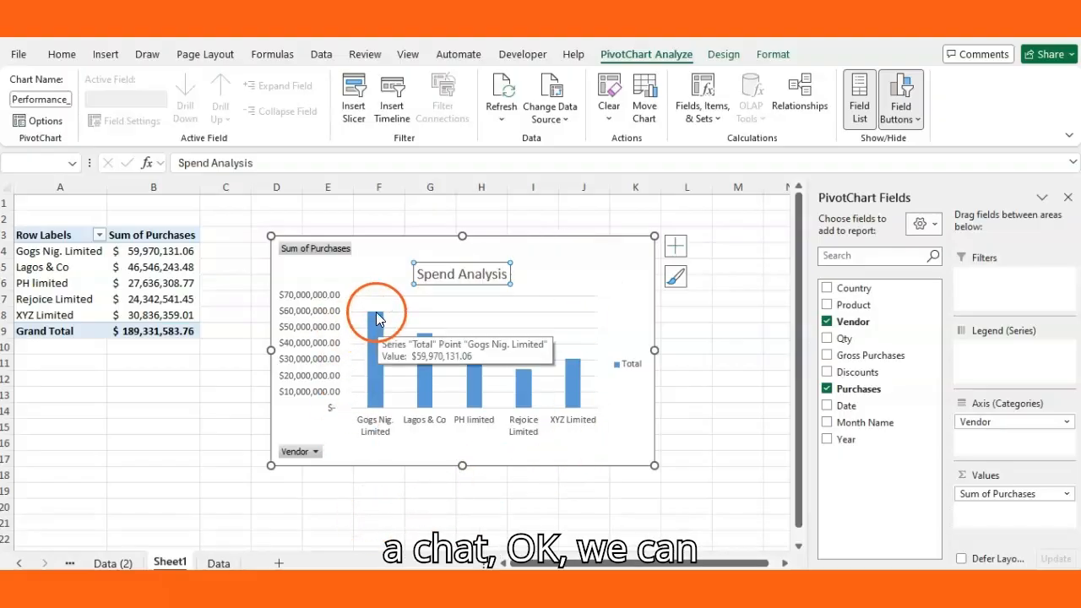
pyautogui.click(611, 277)
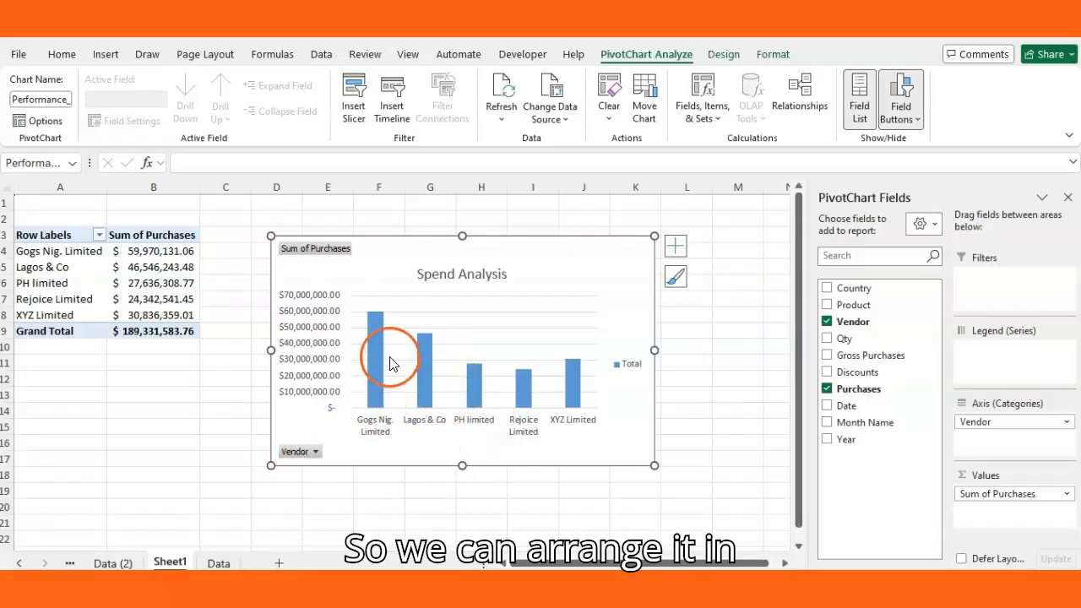
# Sort the chart's vendors in descending order by Sum of Purchases
pyautogui.click(314, 453)
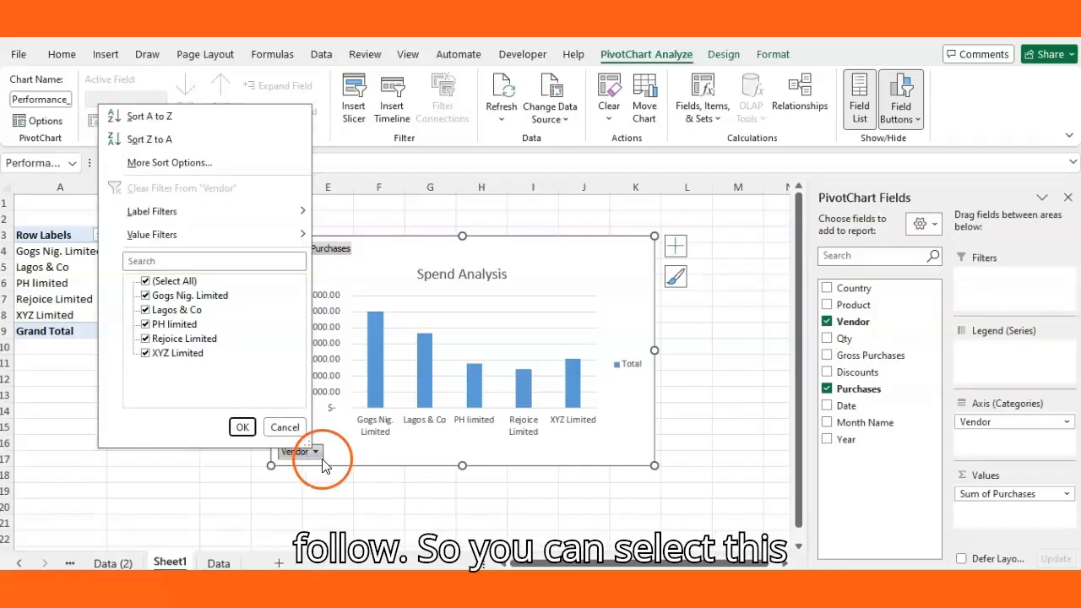
pyautogui.click(179, 163)
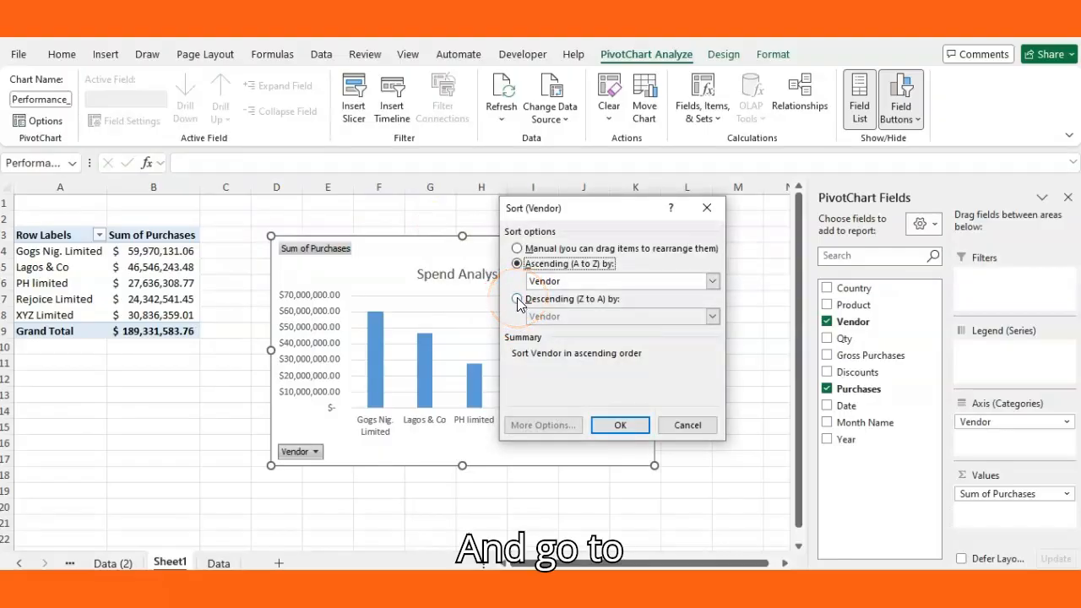
pyautogui.click(517, 300)
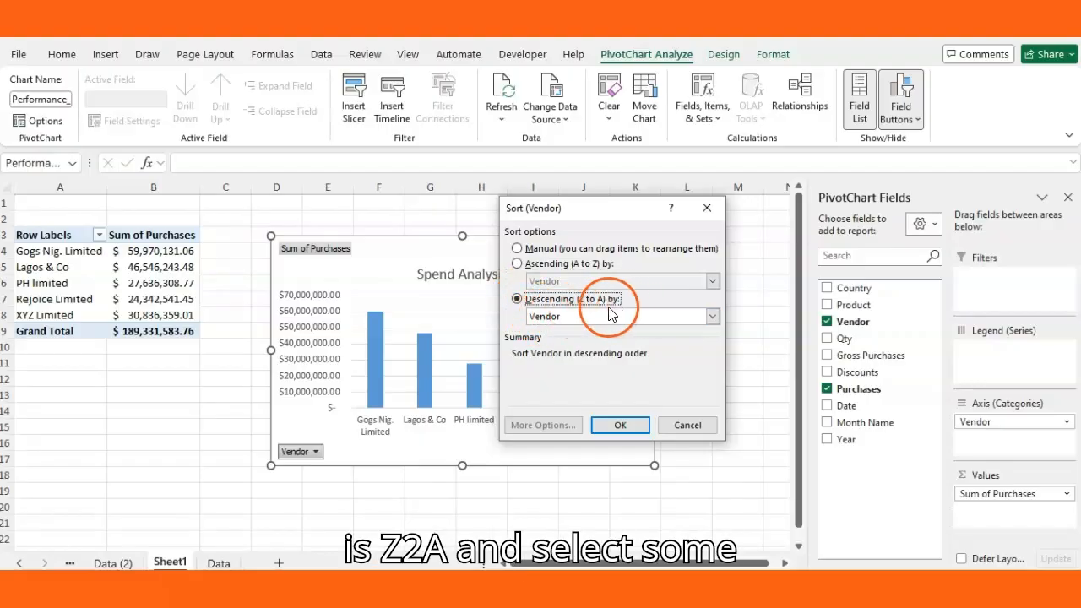
pyautogui.click(714, 316)
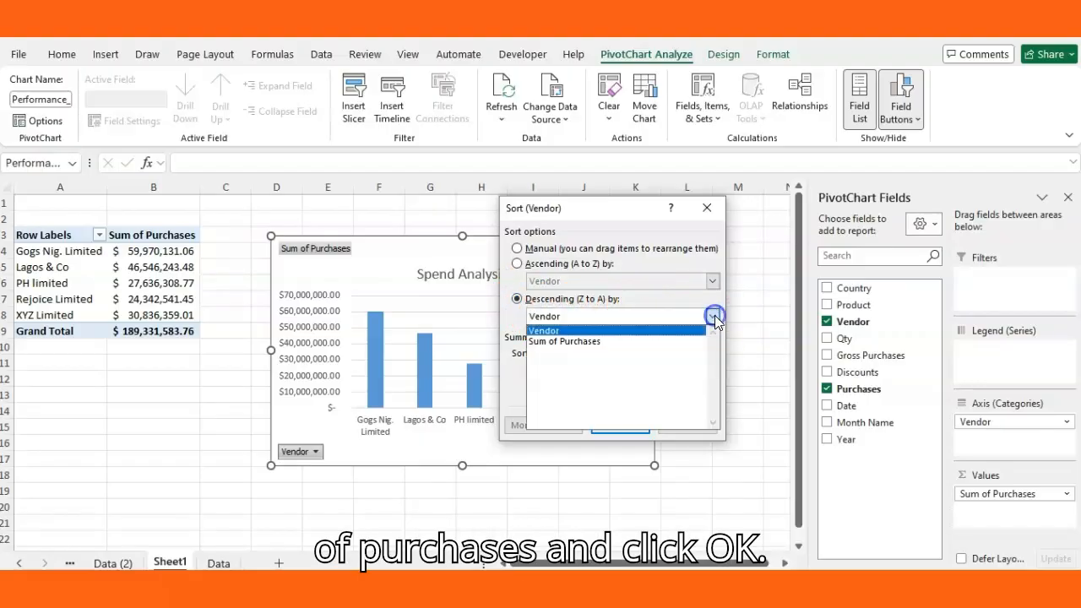
pyautogui.click(582, 341)
pyautogui.click(627, 434)
pyautogui.click(620, 425)
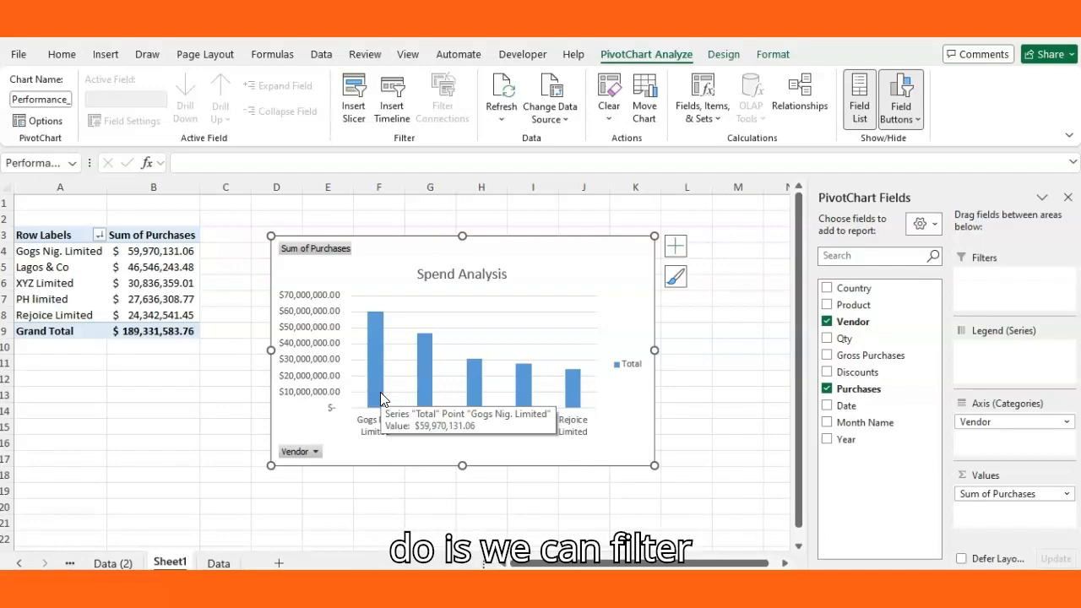
# Filter the chart to Gogs Nig. Limited, Lagos & Co and XYZ Limited, and restore all vendors
pyautogui.click(316, 454)
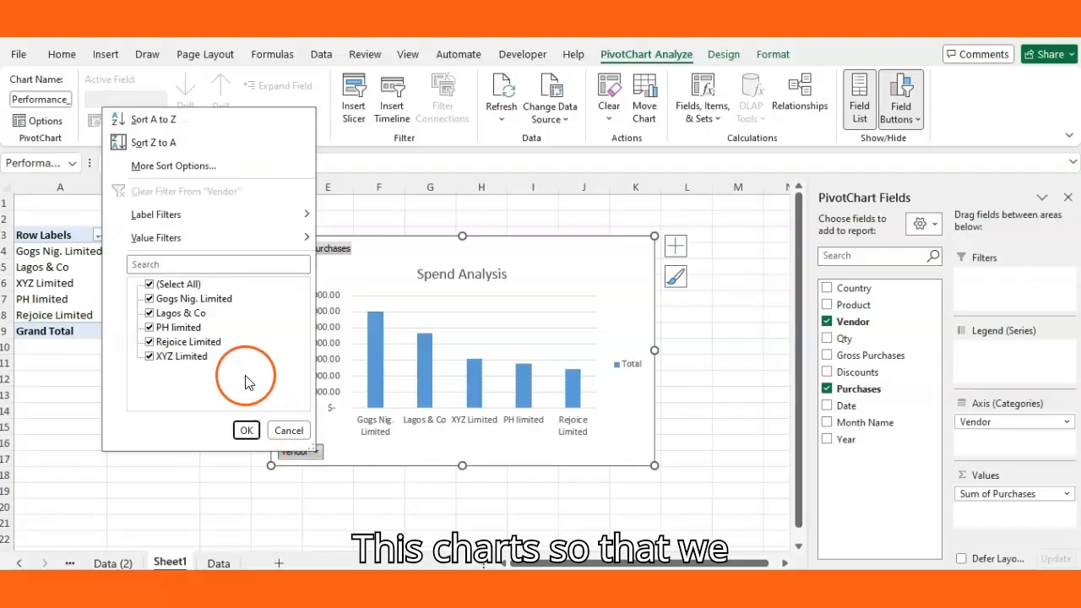
pyautogui.click(151, 285)
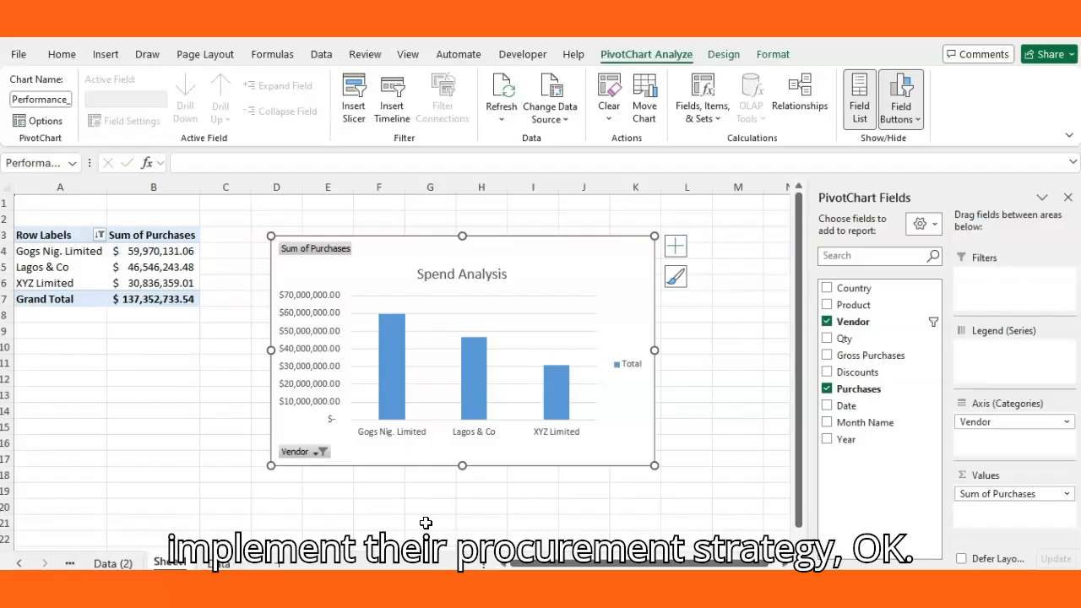
pyautogui.click(320, 453)
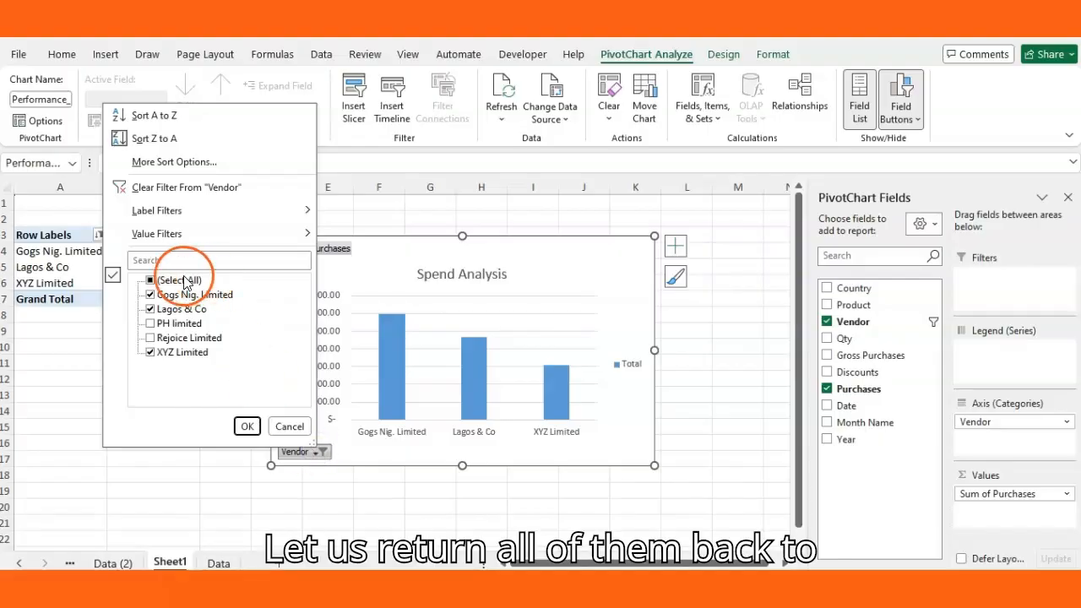
pyautogui.click(151, 282)
pyautogui.click(247, 427)
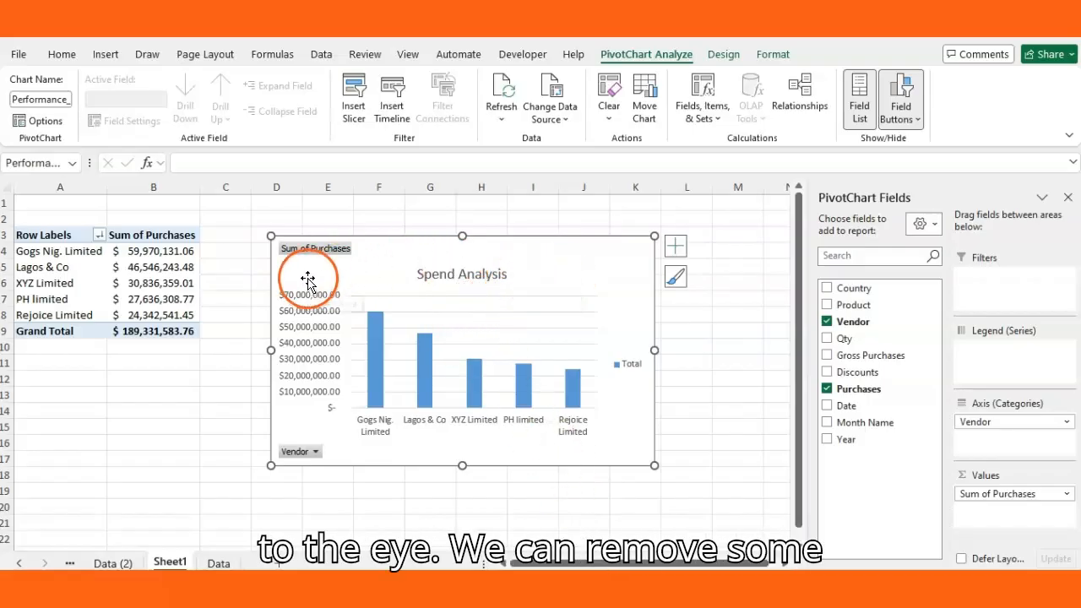
# Hide all field buttons on the Spend Analysis chart
pyautogui.click(315, 250)
pyautogui.rightClick(315, 249)
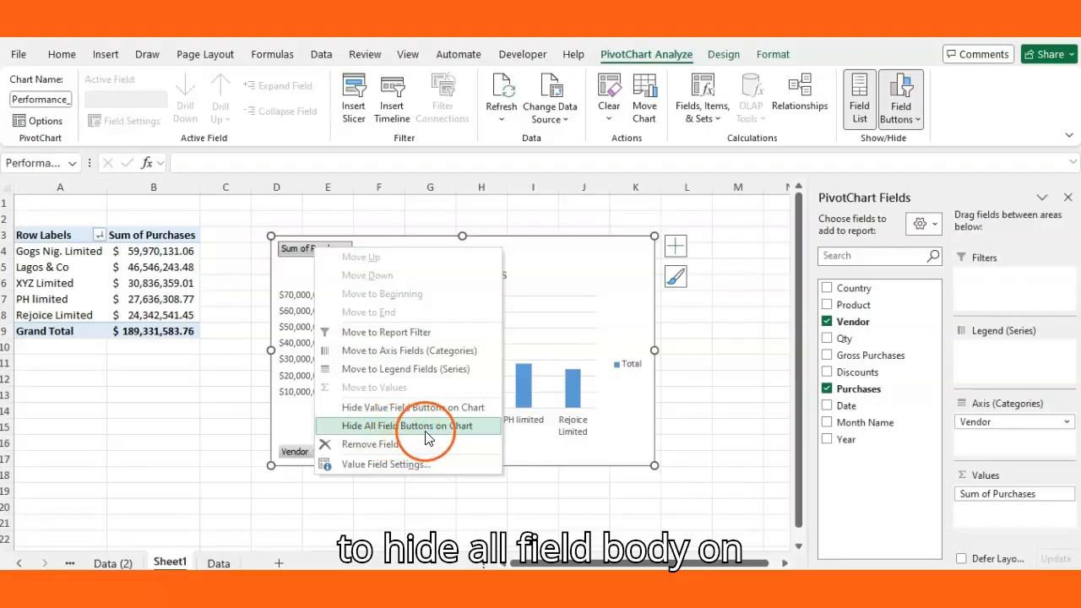
pyautogui.click(456, 426)
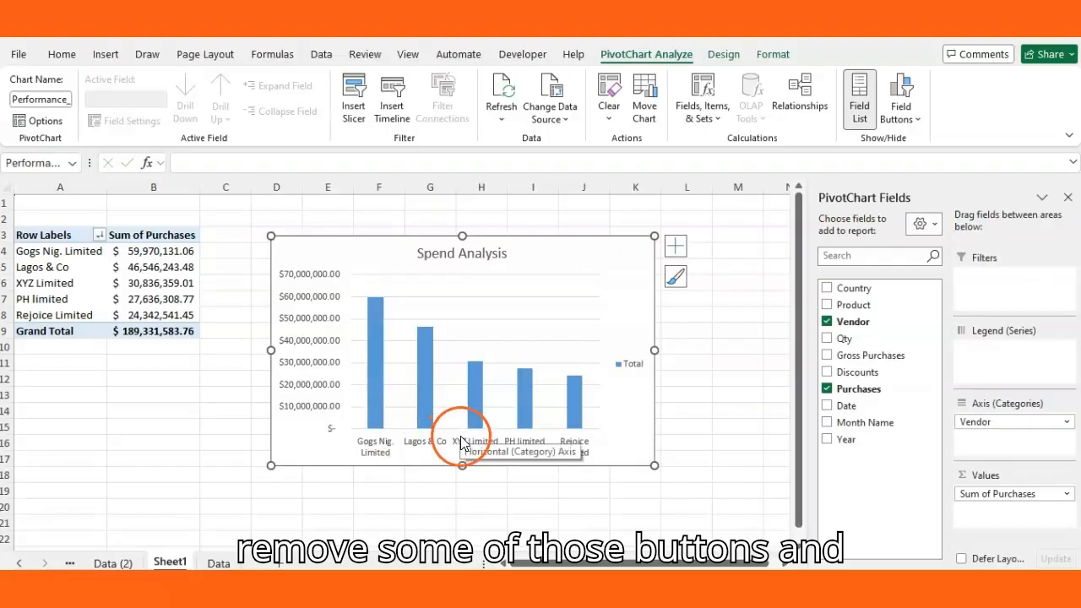
# Delete the "Total" legend from the Spend Analysis chart
pyautogui.click(633, 363)
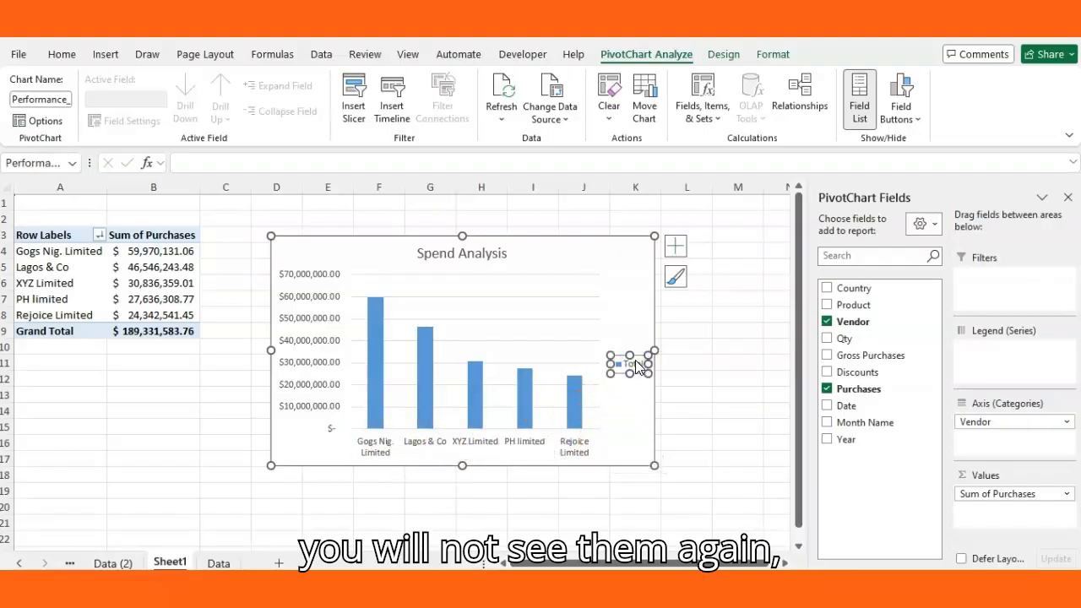
pyautogui.press('Delete')
pyautogui.click(636, 368)
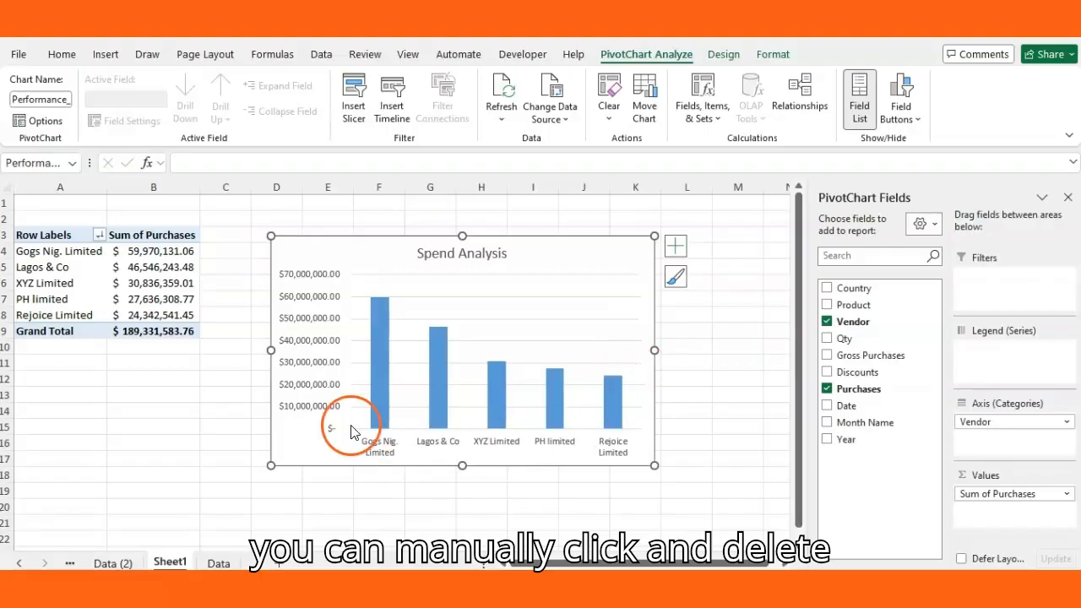
# Delete the vertical value axis from the Spend Analysis chart and add data labels to its columns
pyautogui.click(311, 295)
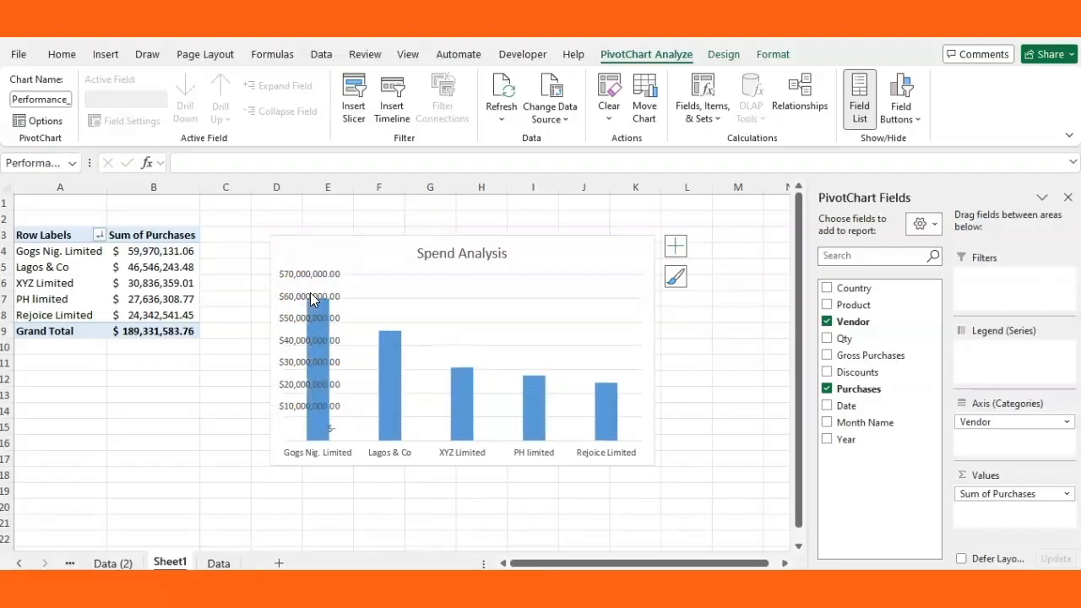
pyautogui.press('Delete')
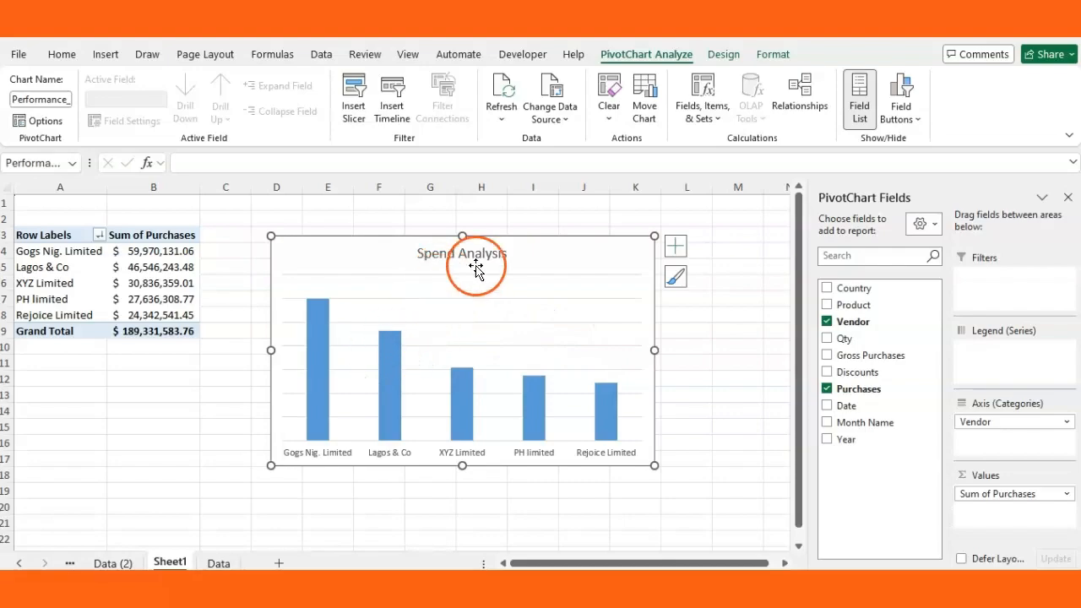
pyautogui.click(676, 247)
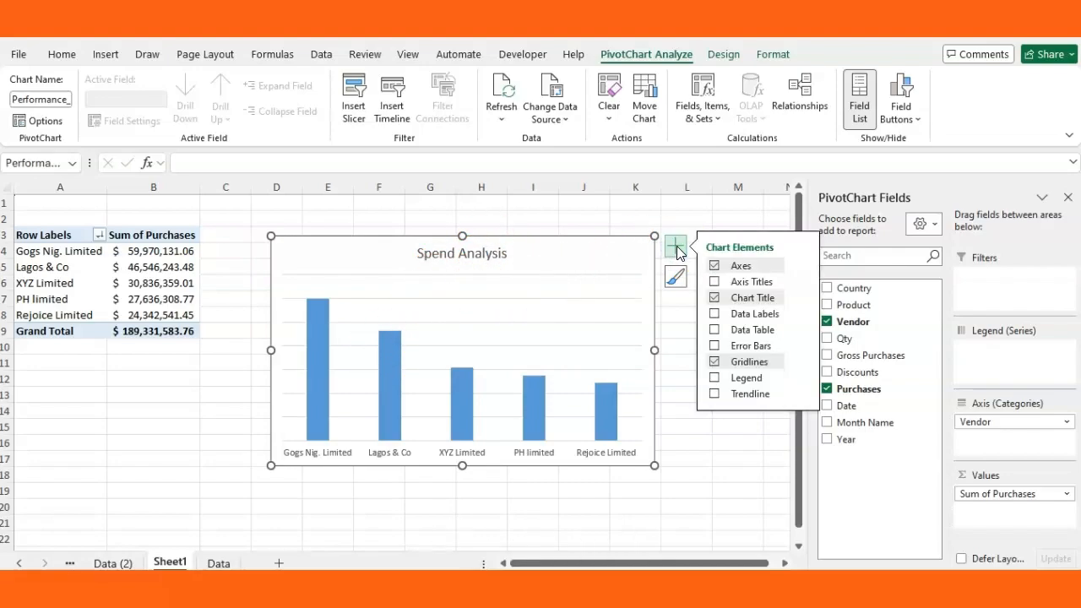
pyautogui.click(714, 314)
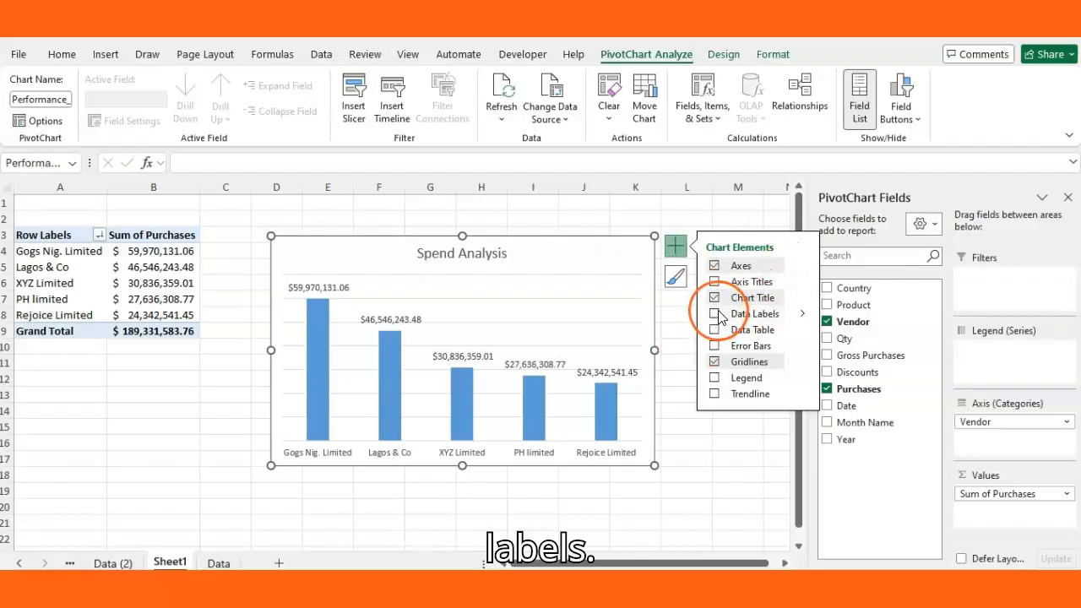
pyautogui.click(715, 314)
pyautogui.click(715, 314)
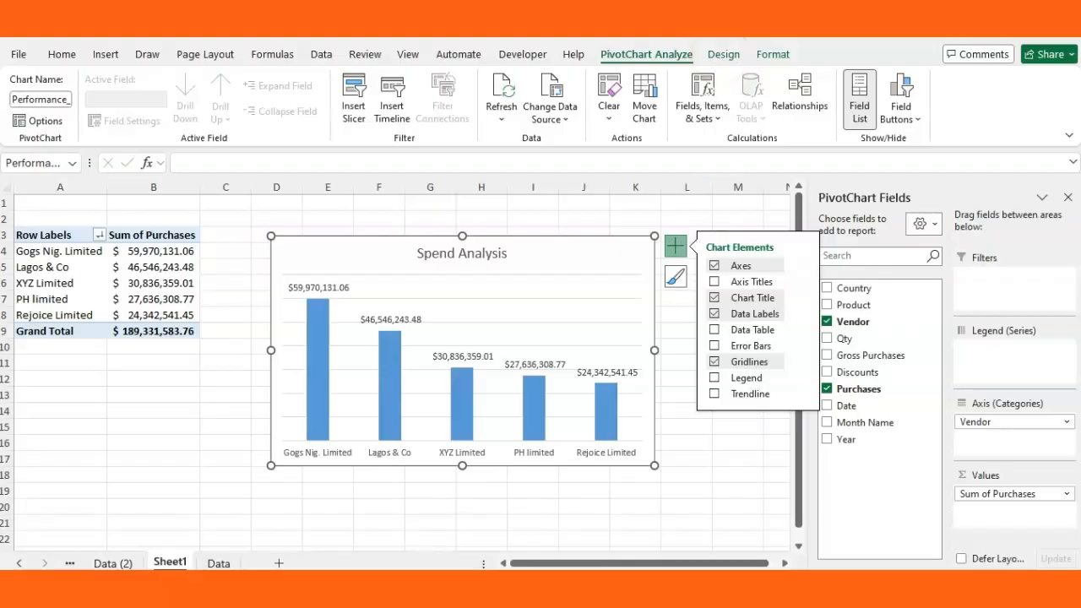
pyautogui.click(738, 460)
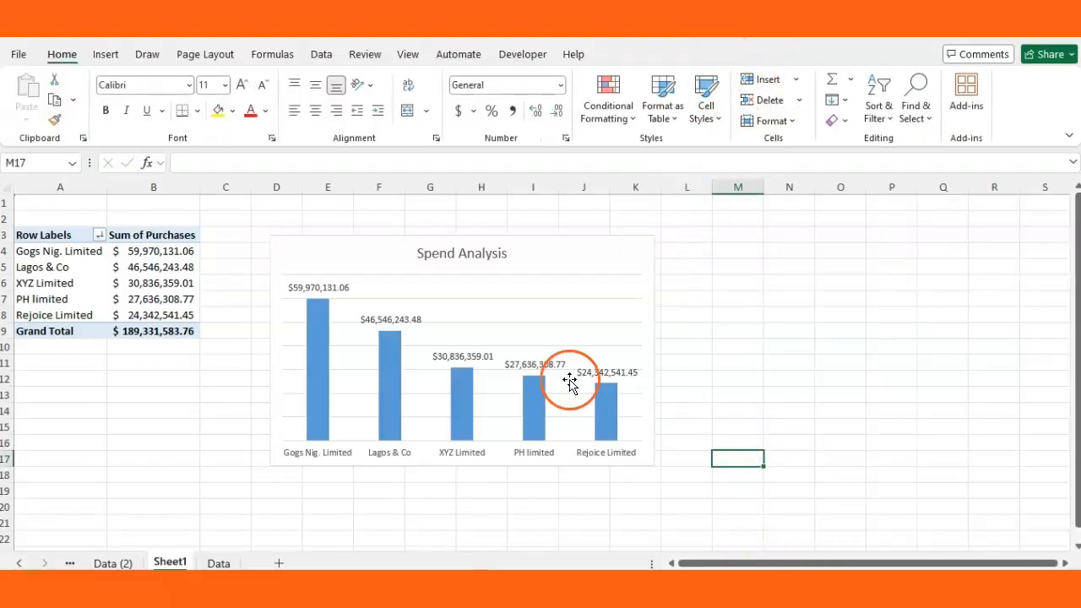
# Preview the available chart styles, color palettes and quick layouts on the Spend Analysis chart without applying any
pyautogui.click(582, 332)
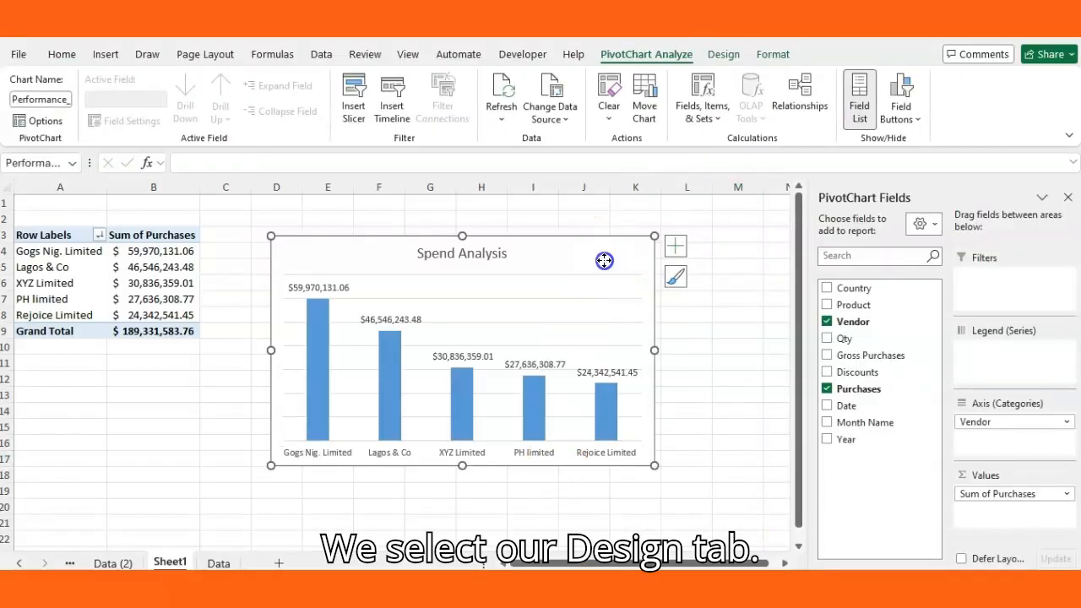
pyautogui.click(724, 56)
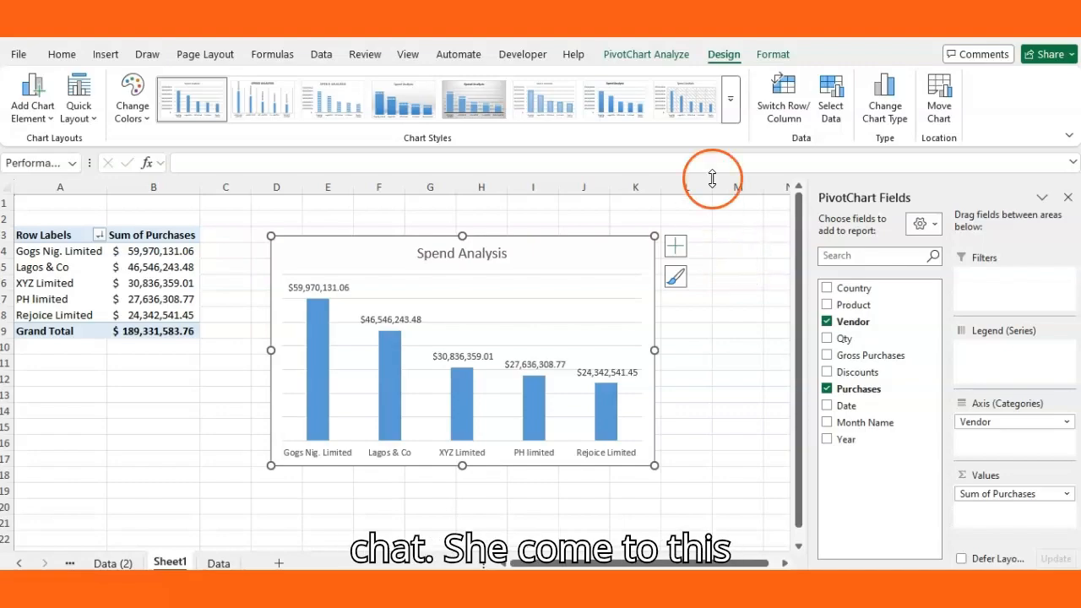
pyautogui.click(731, 106)
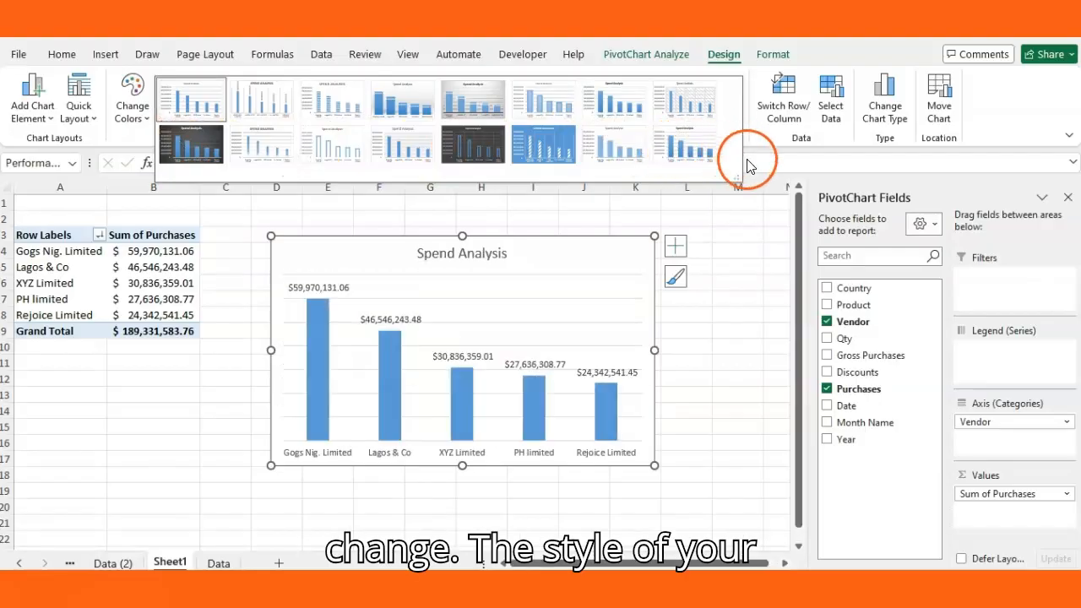
pyautogui.click(610, 257)
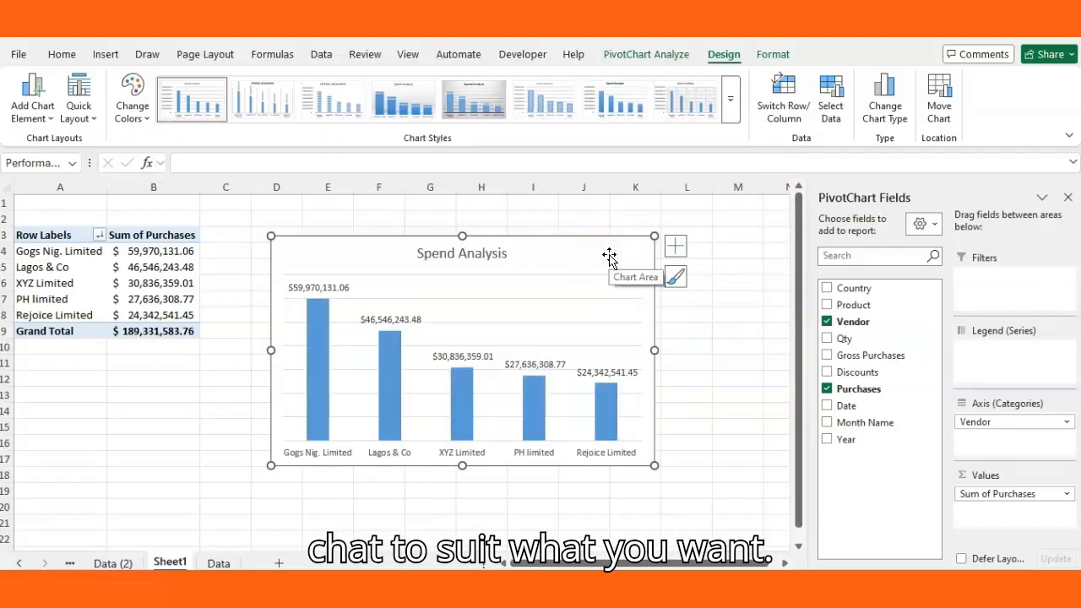
pyautogui.click(148, 123)
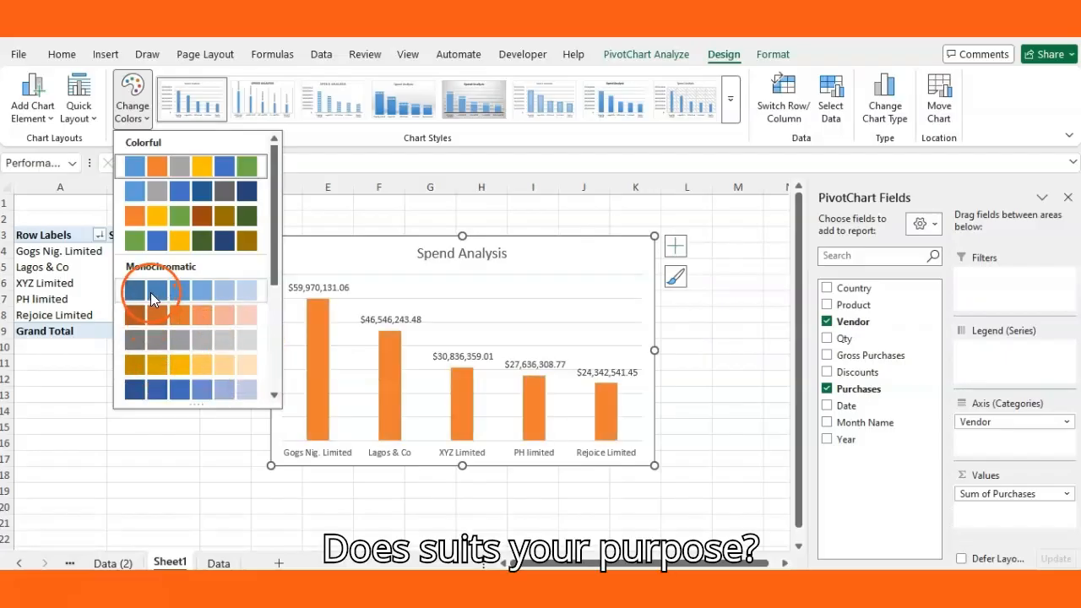
pyautogui.click(318, 139)
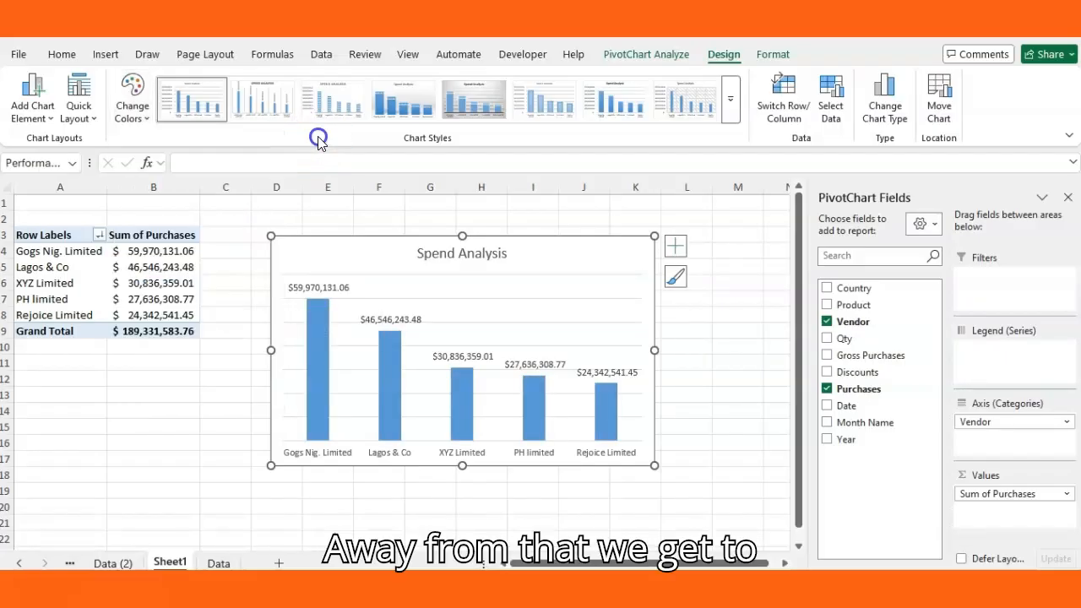
pyautogui.click(98, 122)
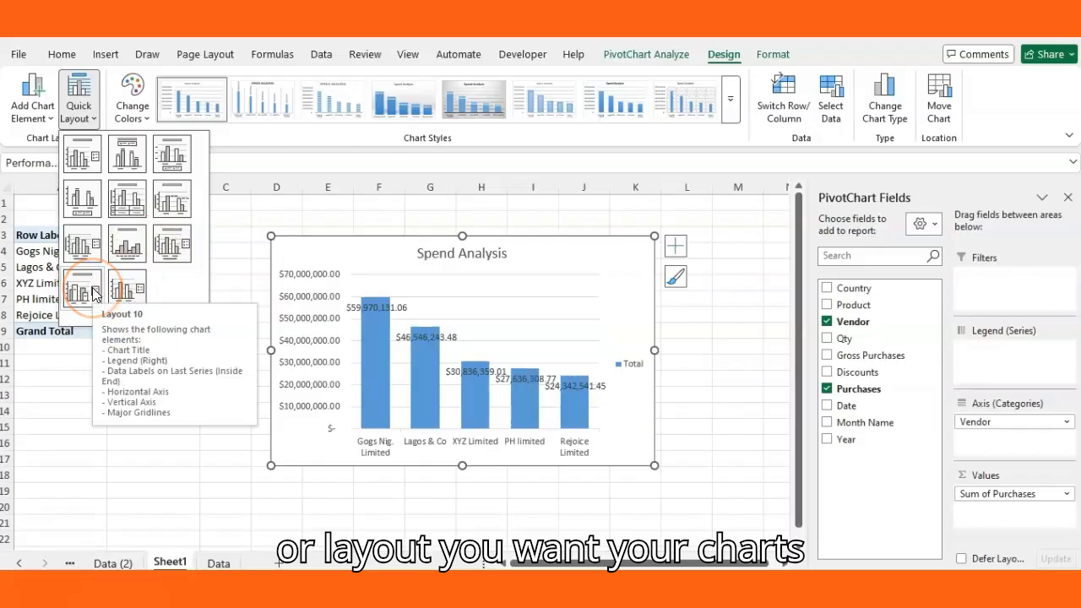
pyautogui.click(193, 461)
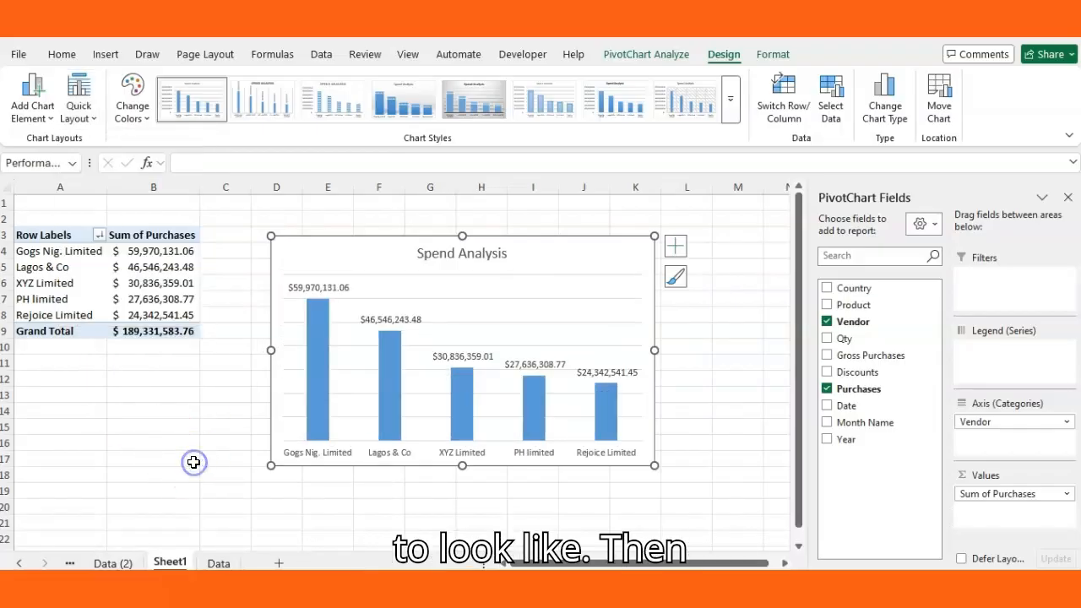
# Remove the primary horizontal axis from the Spend Analysis chart and add the primary vertical axis back
pyautogui.click(53, 123)
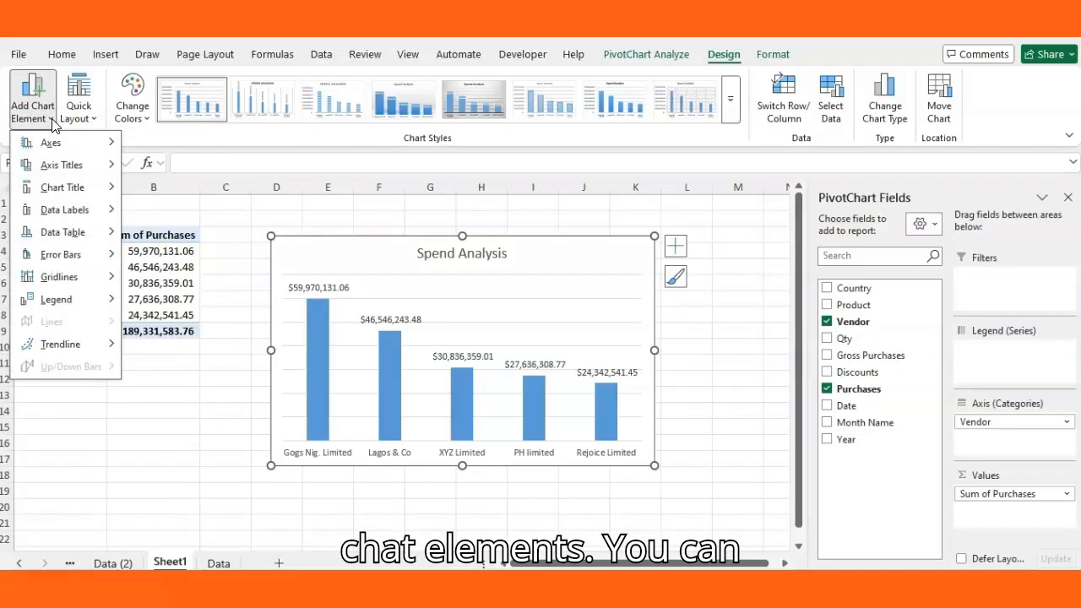
pyautogui.moveTo(53, 145)
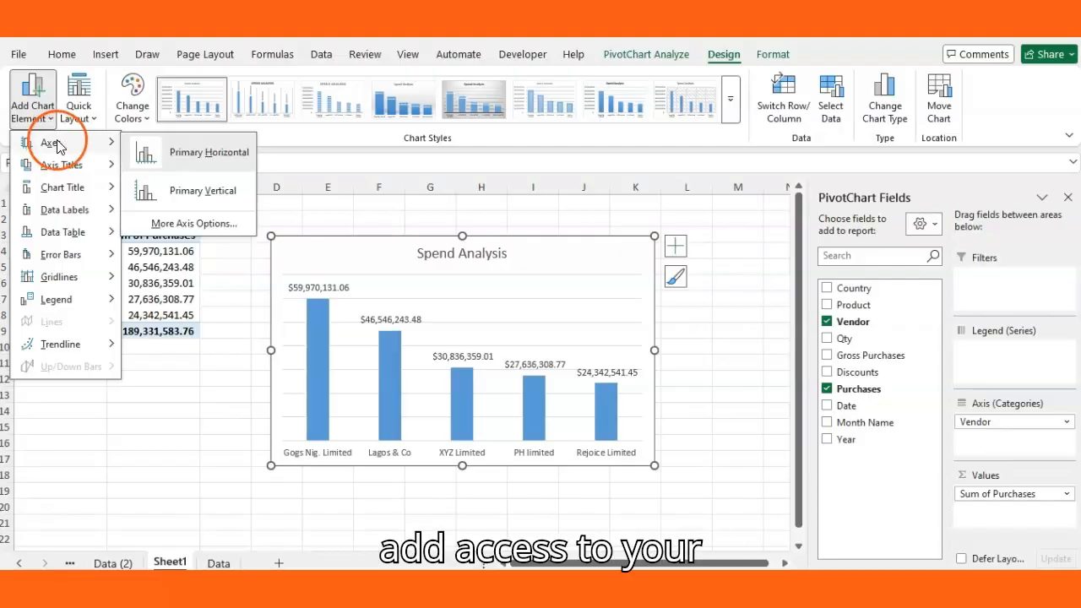
pyautogui.click(174, 152)
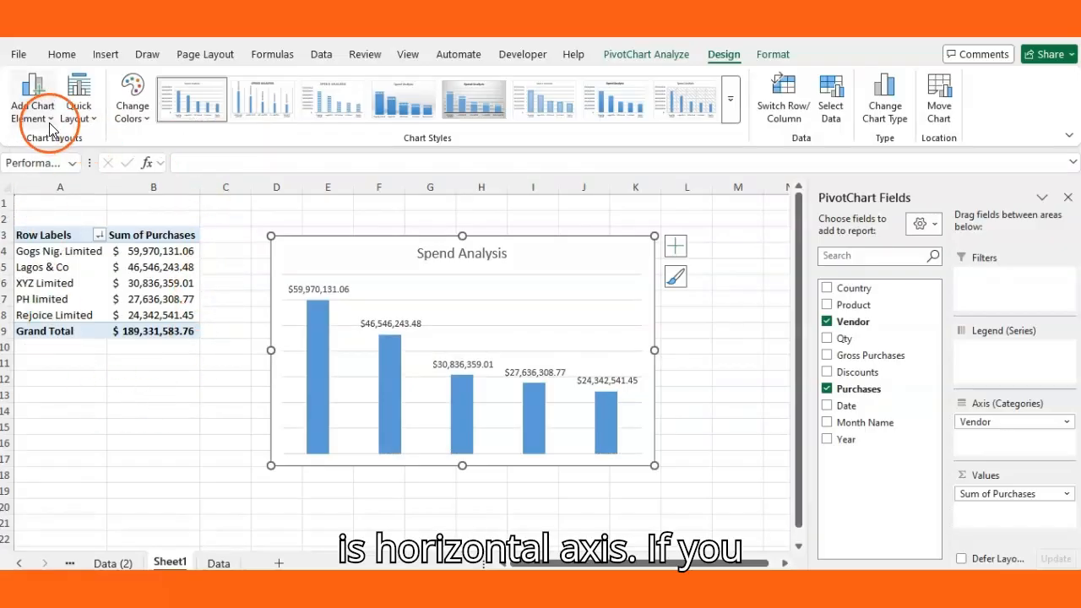
pyautogui.click(32, 105)
pyautogui.moveTo(68, 149)
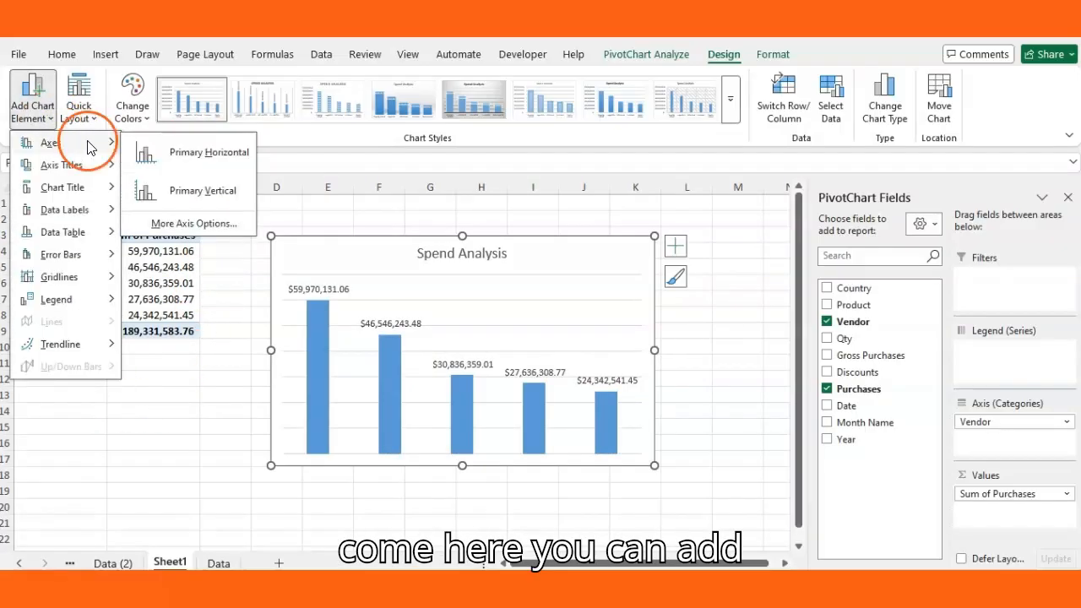
pyautogui.click(210, 191)
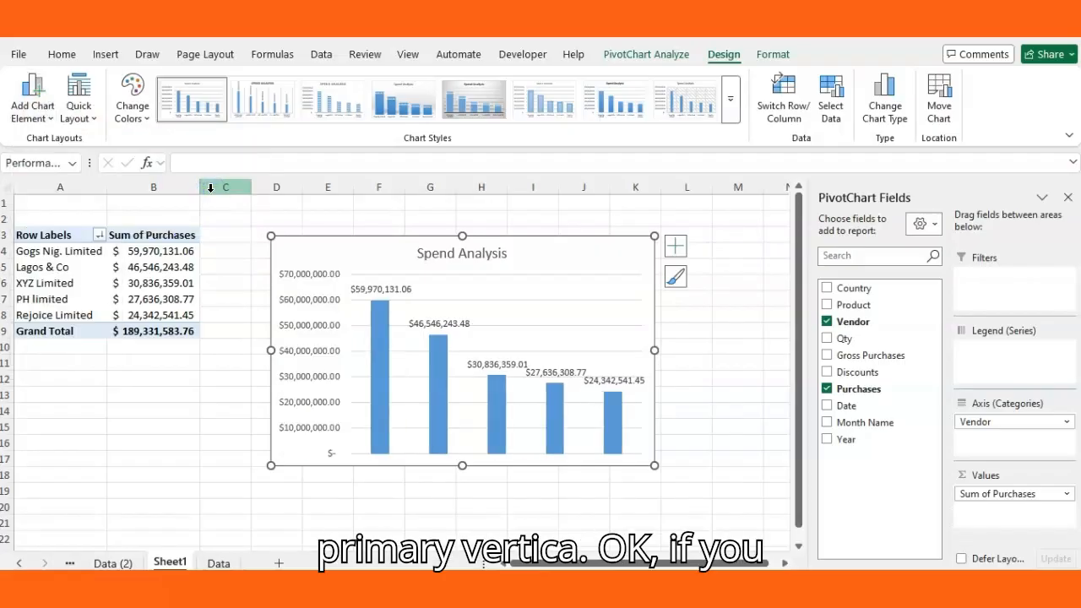
# Add a primary horizontal axis title to the chart with the text "Vendors"
pyautogui.click(51, 118)
pyautogui.click(57, 173)
pyautogui.click(93, 171)
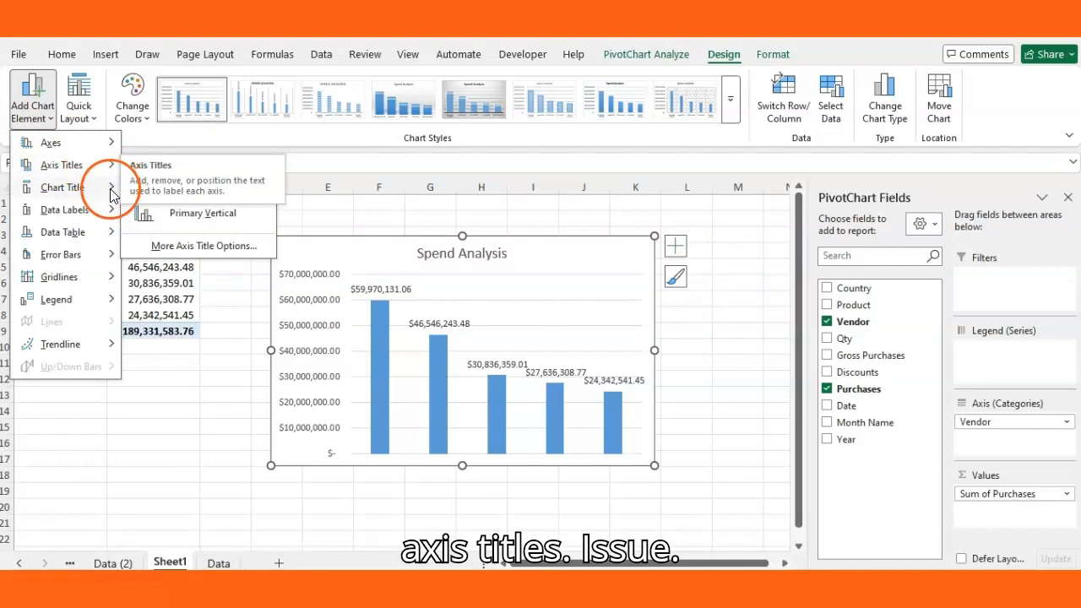
pyautogui.click(179, 175)
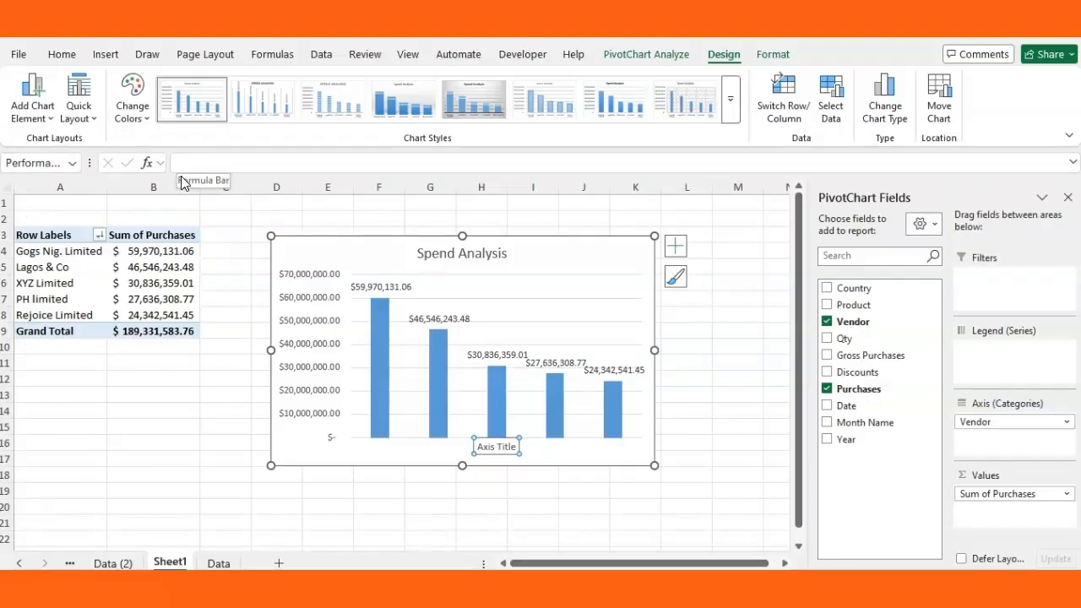
pyautogui.click(179, 162)
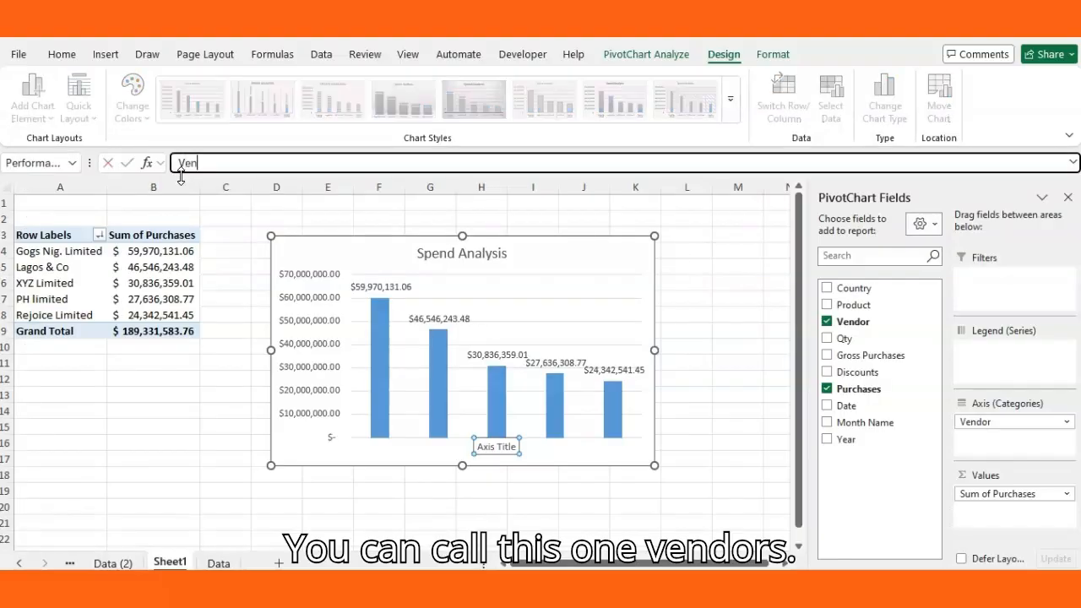
pyautogui.write('Vendors')
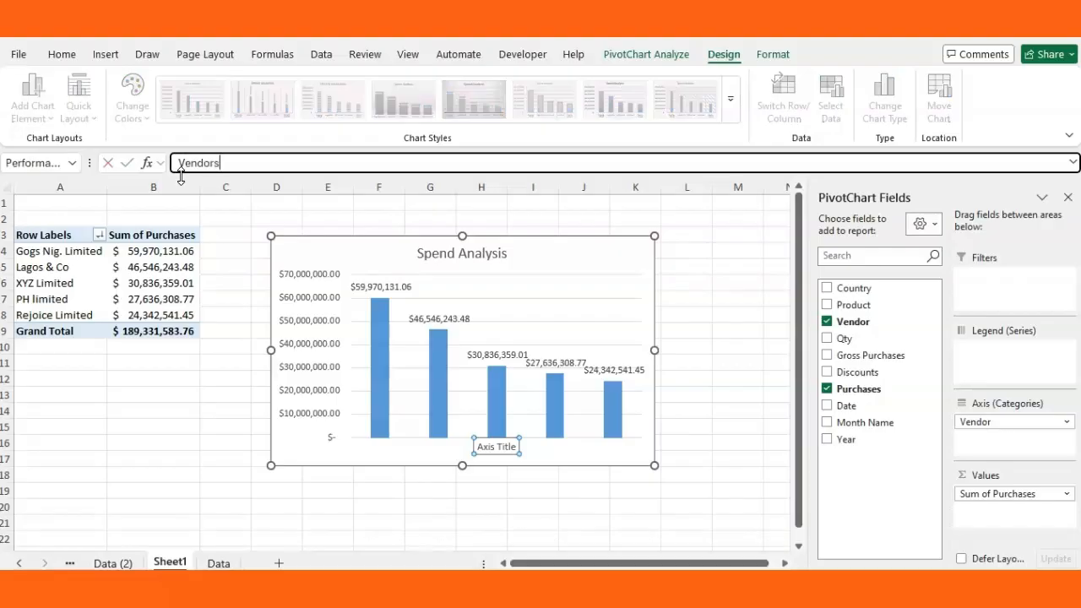
pyautogui.press('Return')
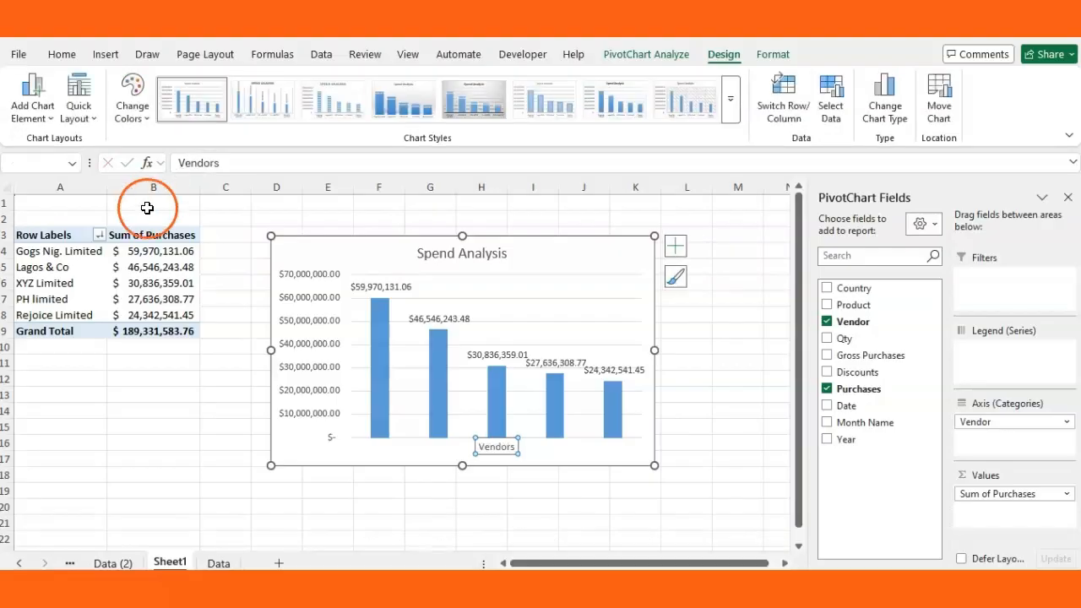
# Add a primary vertical axis title reading "Purchases" and widen the chart slightly to the right
pyautogui.click(50, 110)
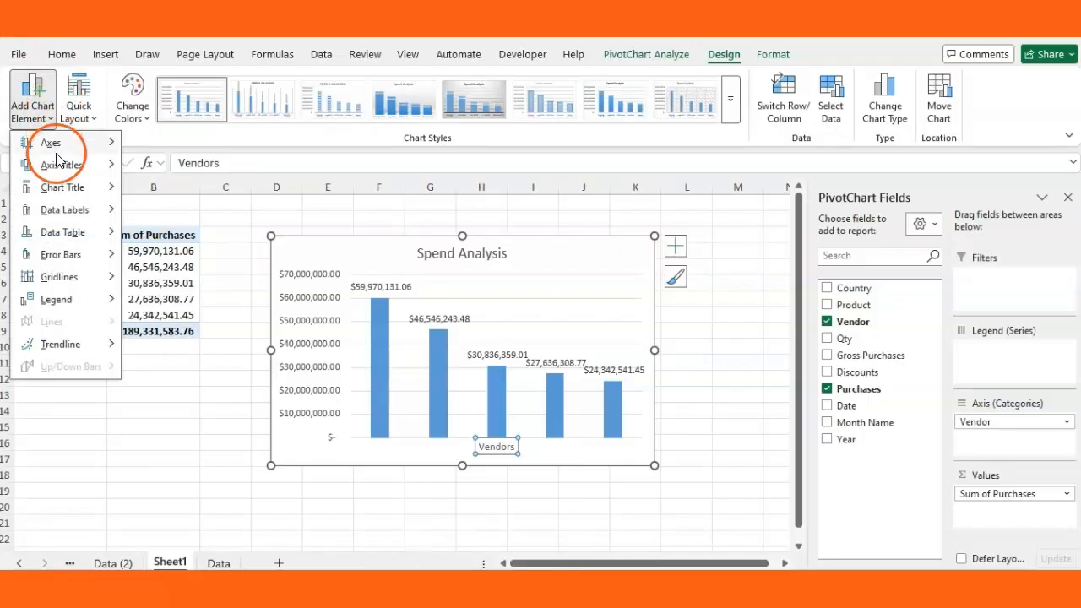
pyautogui.moveTo(69, 164)
pyautogui.click(209, 214)
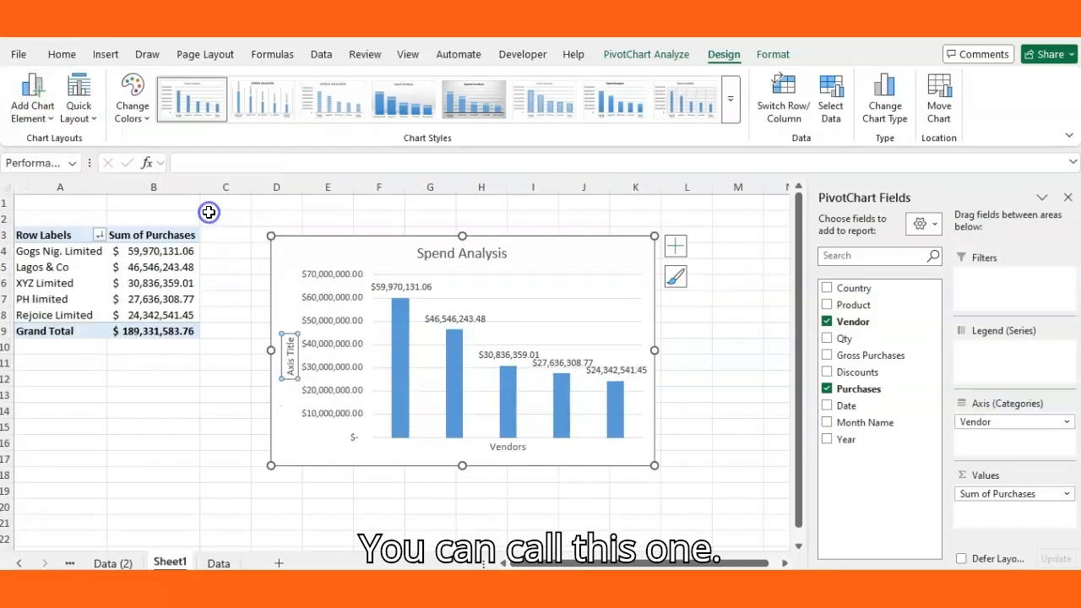
pyautogui.click(289, 362)
pyautogui.doubleClick(289, 362)
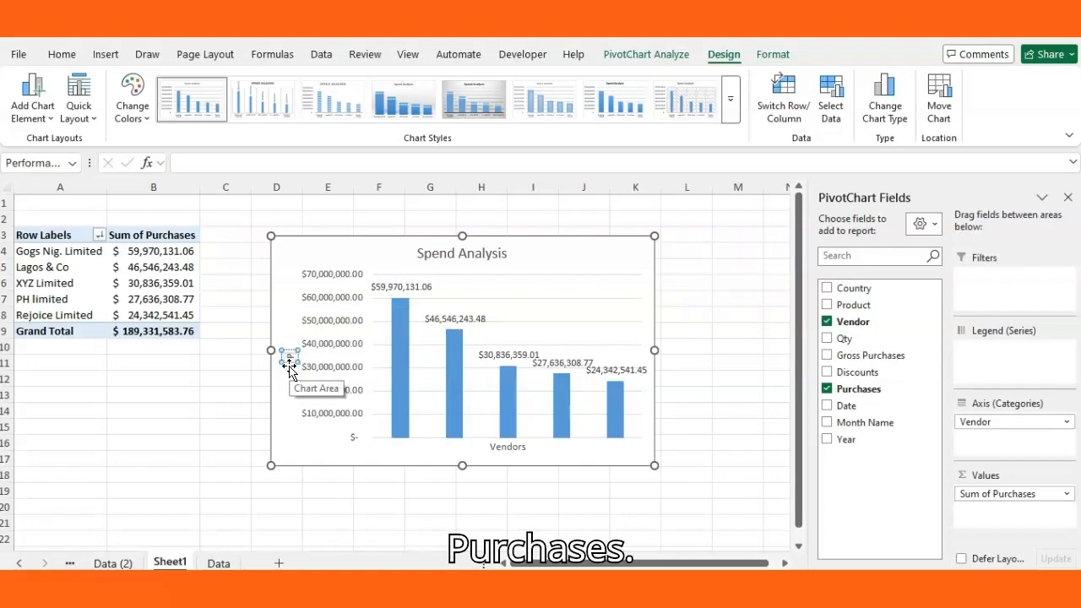
pyautogui.write('urchases')
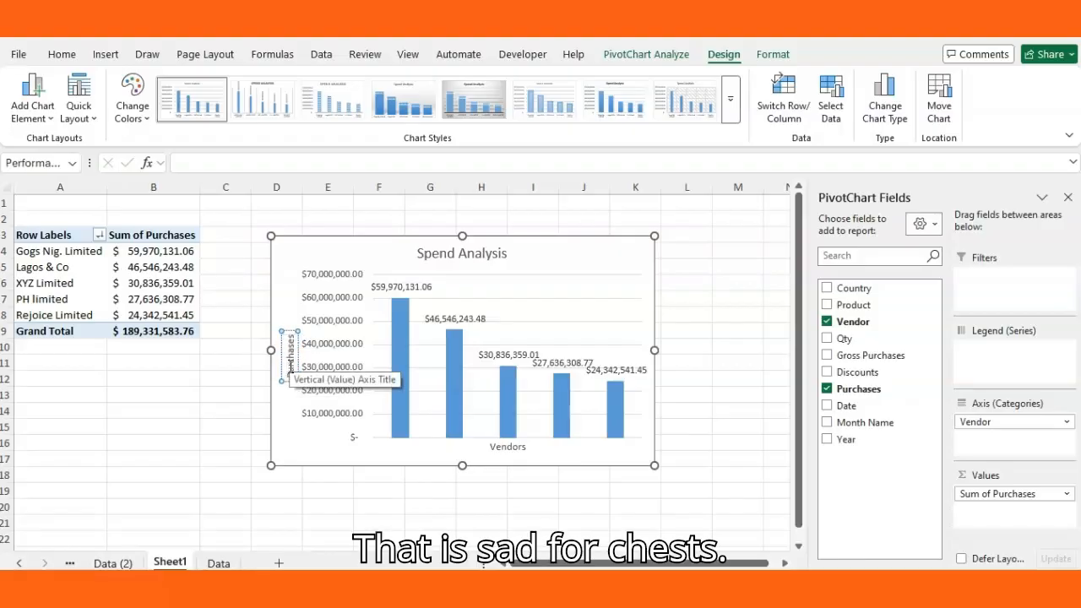
pyautogui.click(564, 293)
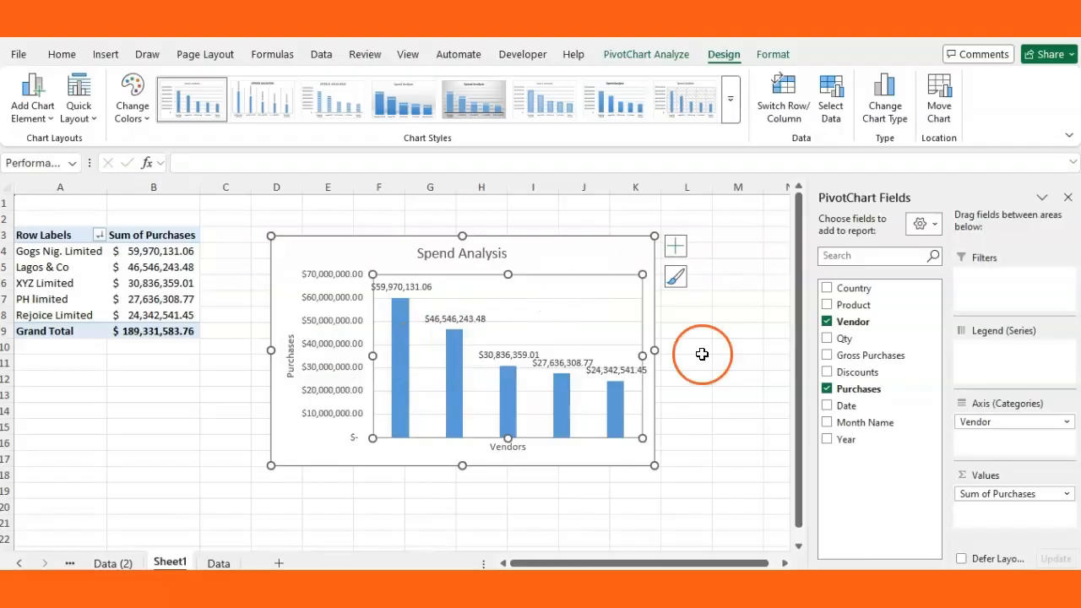
pyautogui.moveTo(655, 350); pyautogui.dragTo(684, 349)
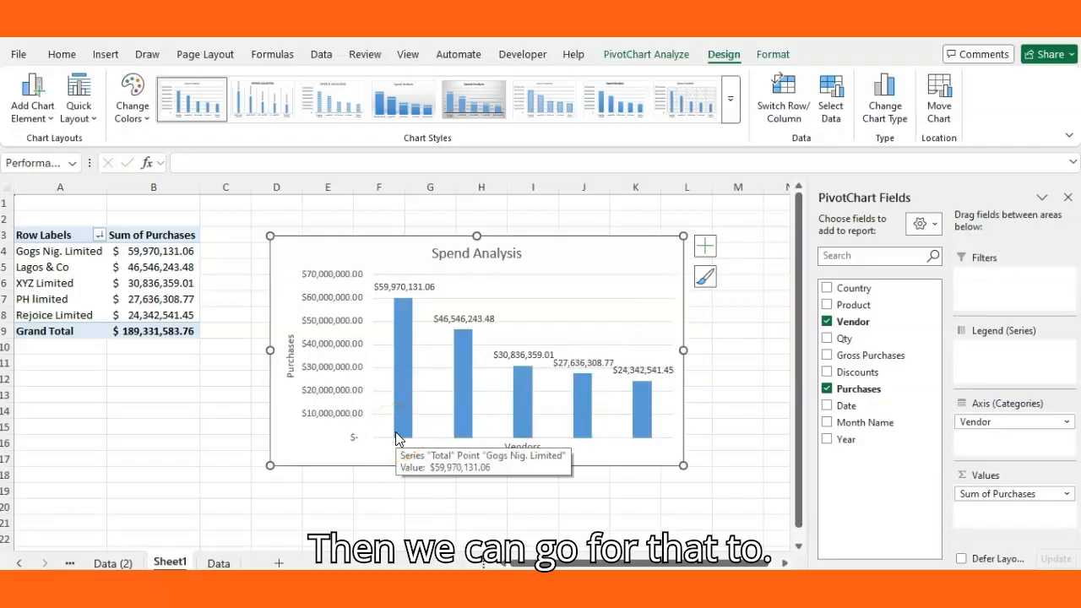
# Preview the Center, Inside End, Inside Base and Data Callout data label positions on the chart, keeping Outside End
pyautogui.click(67, 162)
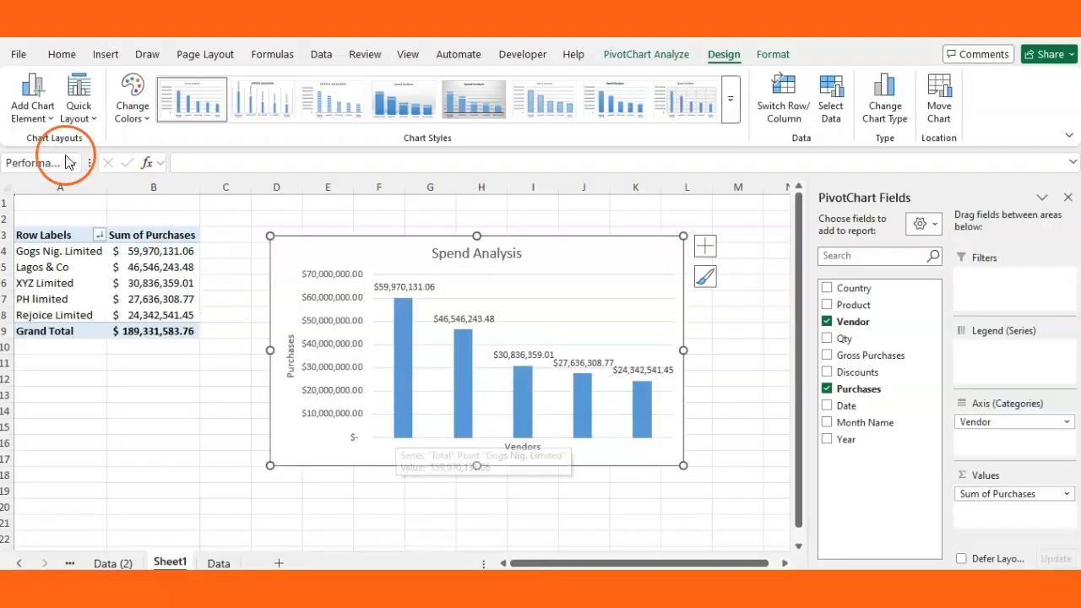
pyautogui.click(53, 121)
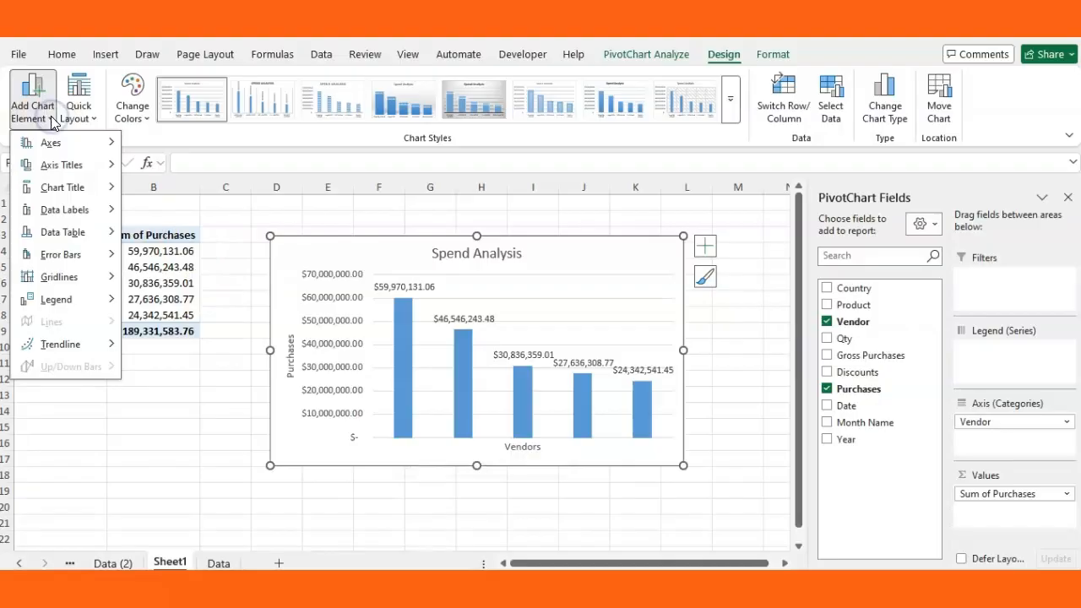
pyautogui.click(74, 211)
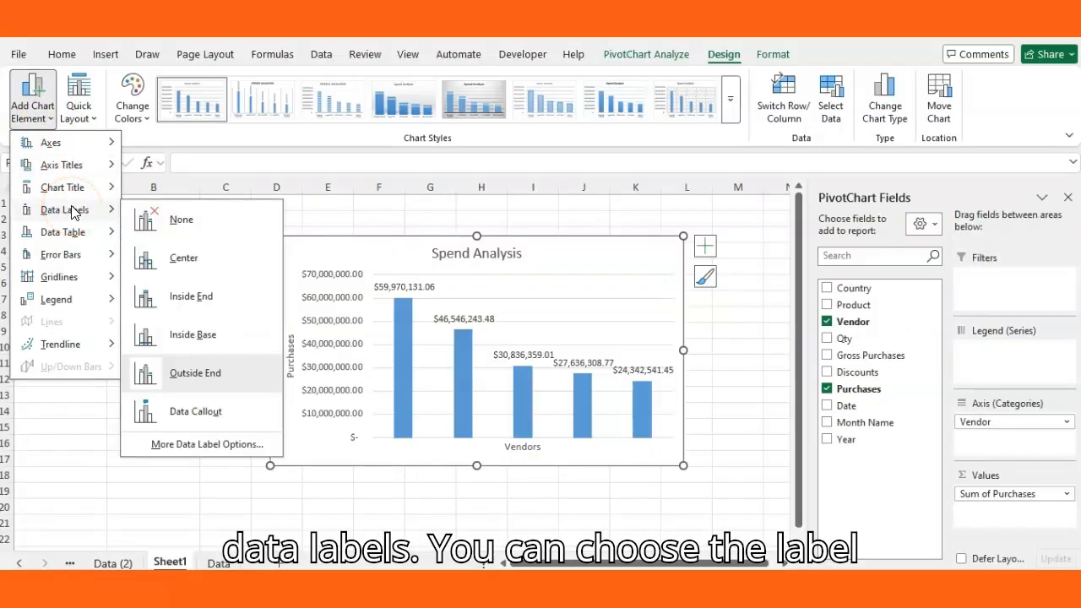
pyautogui.click(192, 269)
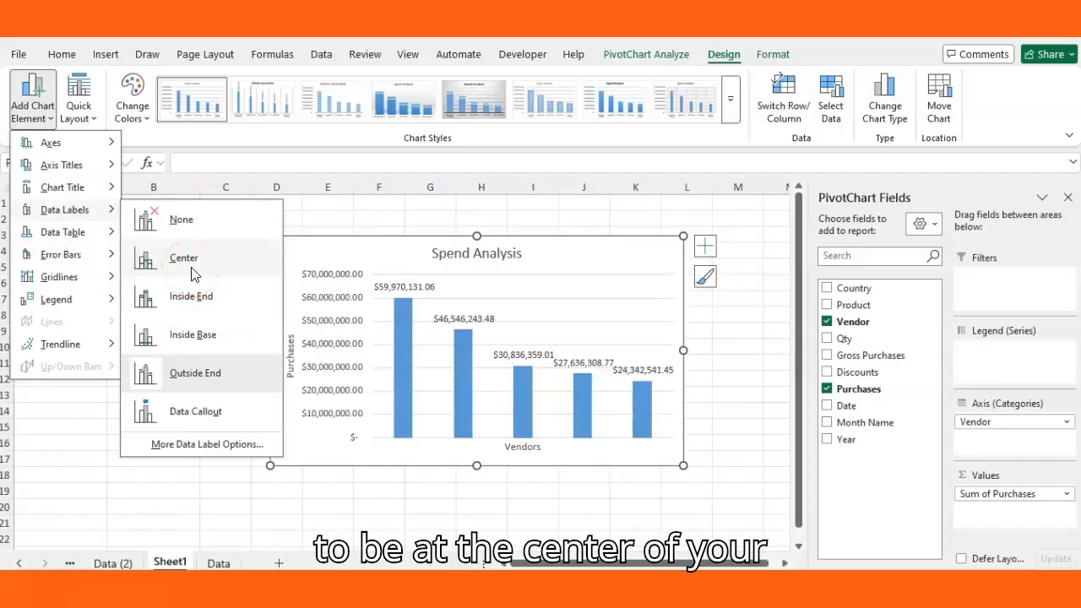
pyautogui.click(195, 296)
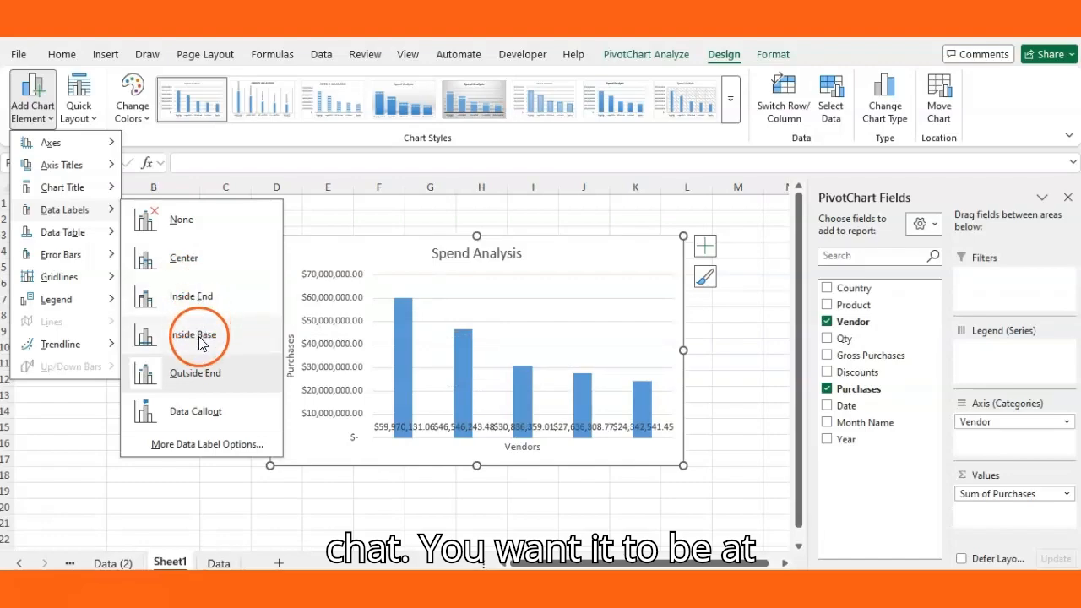
pyautogui.click(199, 375)
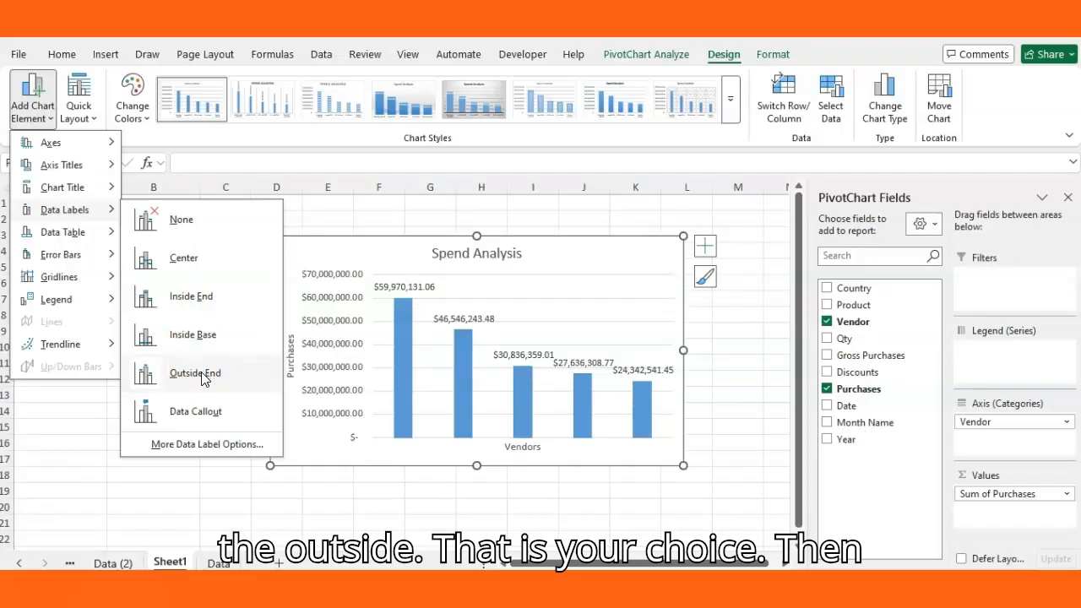
pyautogui.click(209, 414)
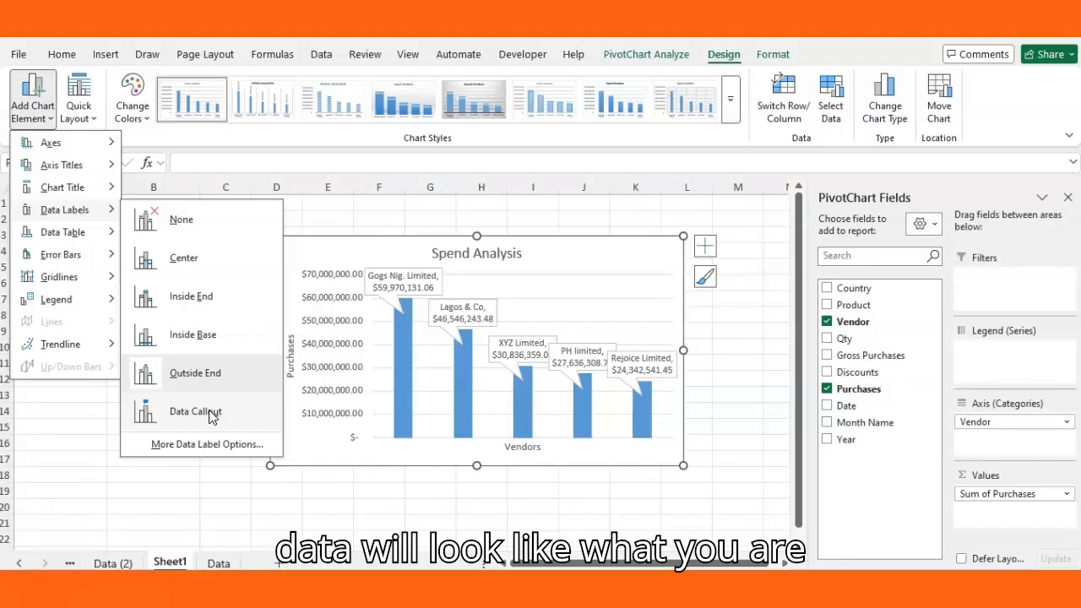
pyautogui.click(174, 372)
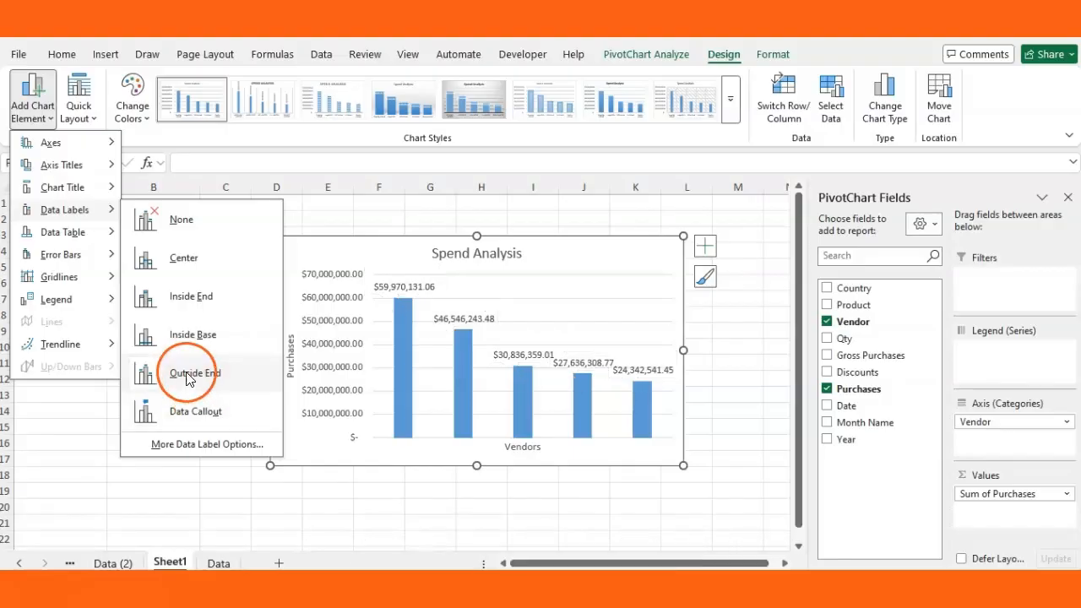
pyautogui.click(586, 524)
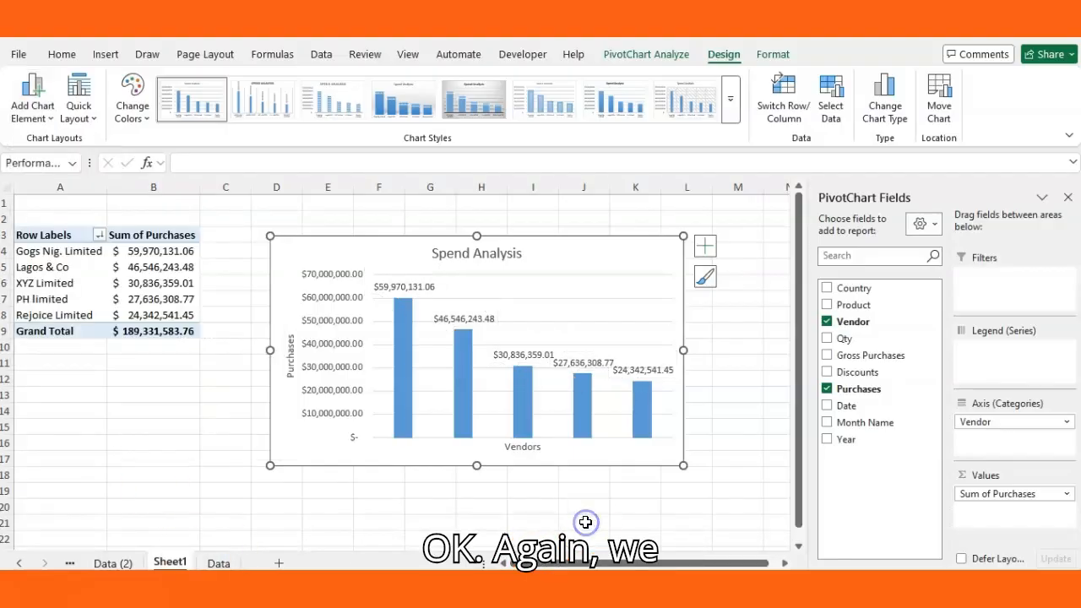
# Switch the chart's rows and columns, and switch them back so Vendor is on the category axis
pyautogui.click(787, 99)
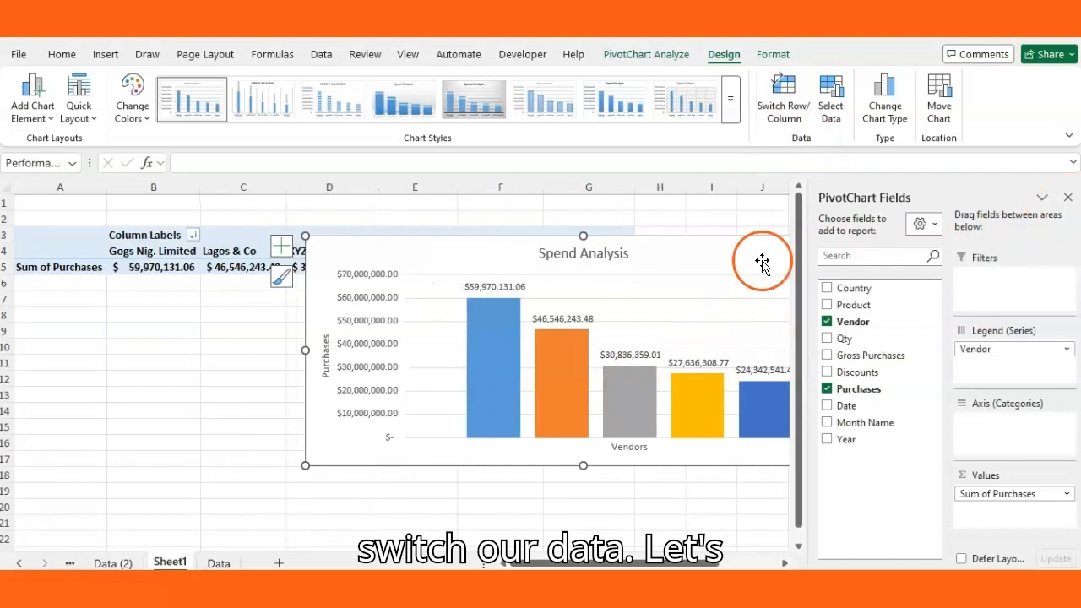
pyautogui.click(785, 99)
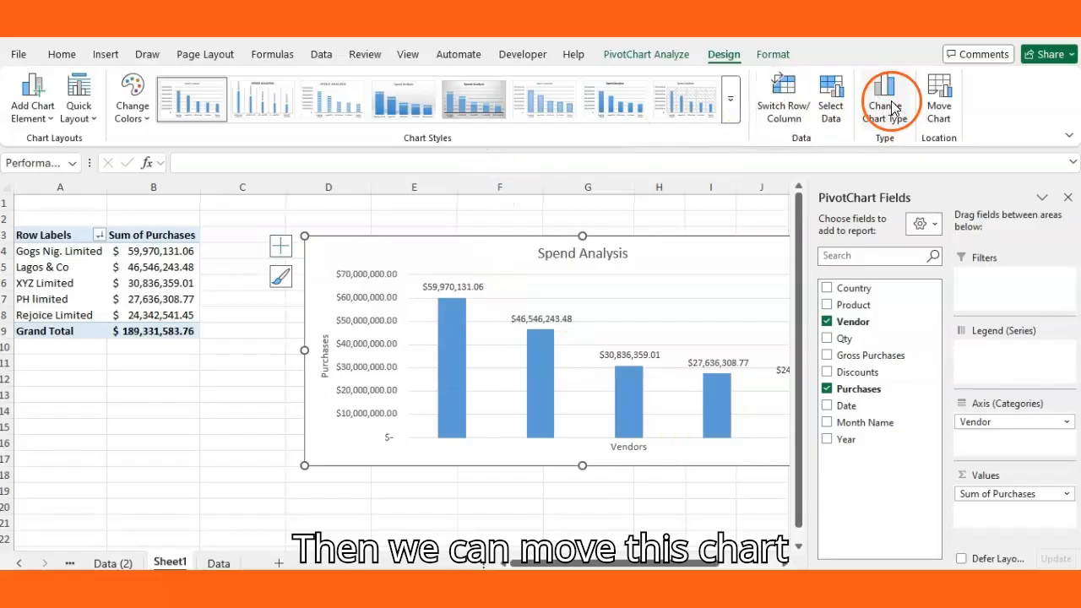
pyautogui.click(940, 105)
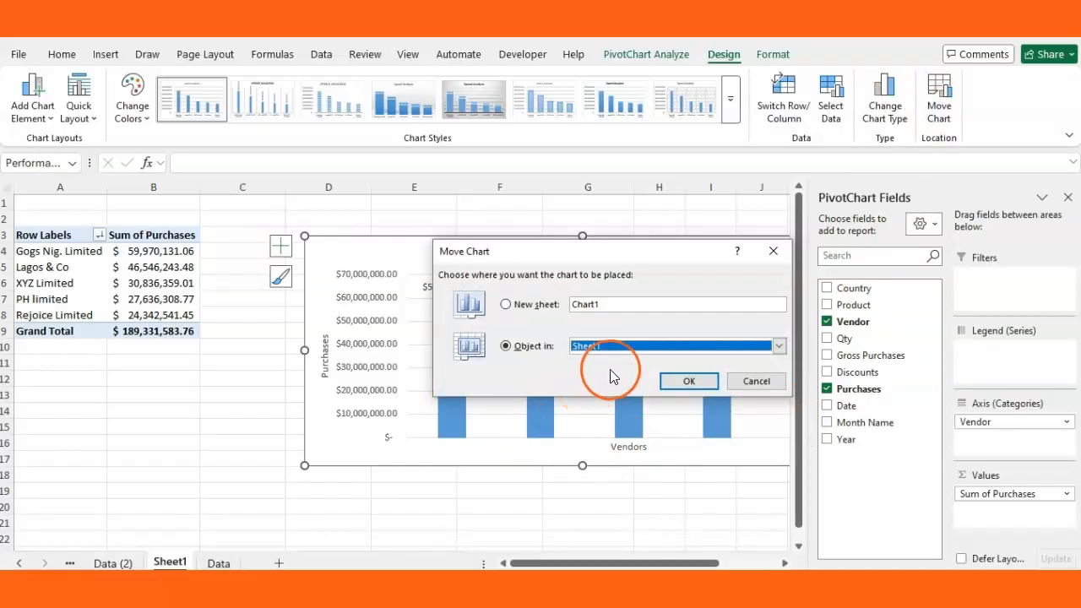
pyautogui.click(507, 305)
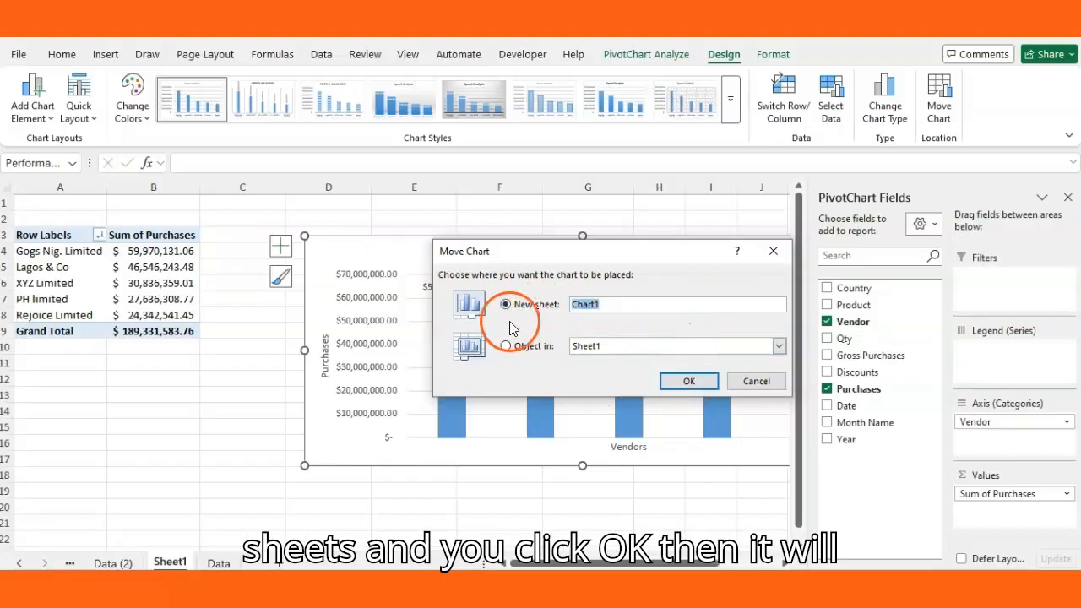
pyautogui.click(504, 346)
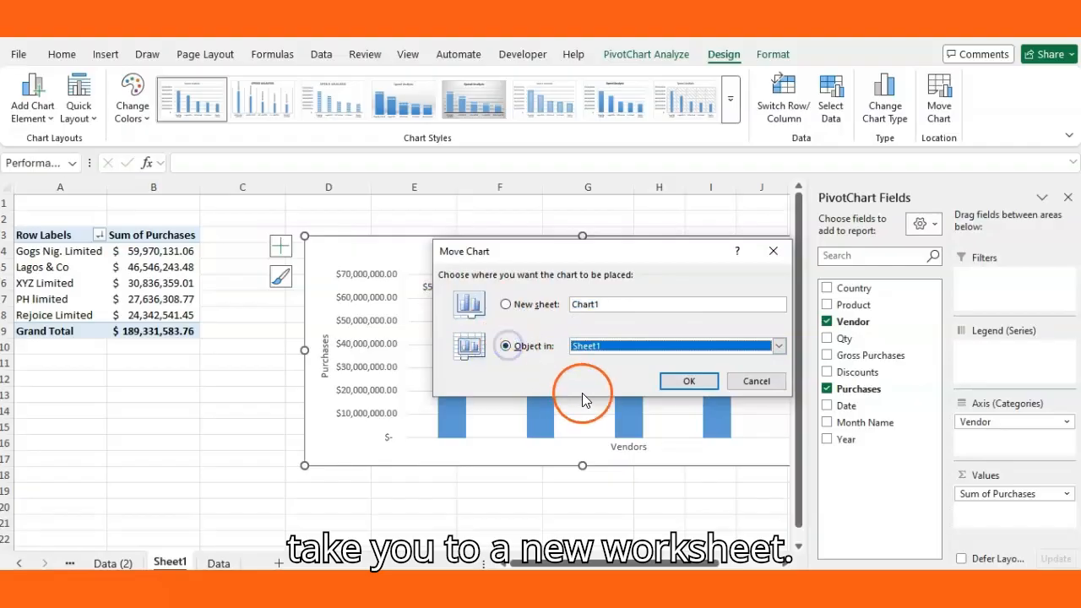
pyautogui.click(758, 382)
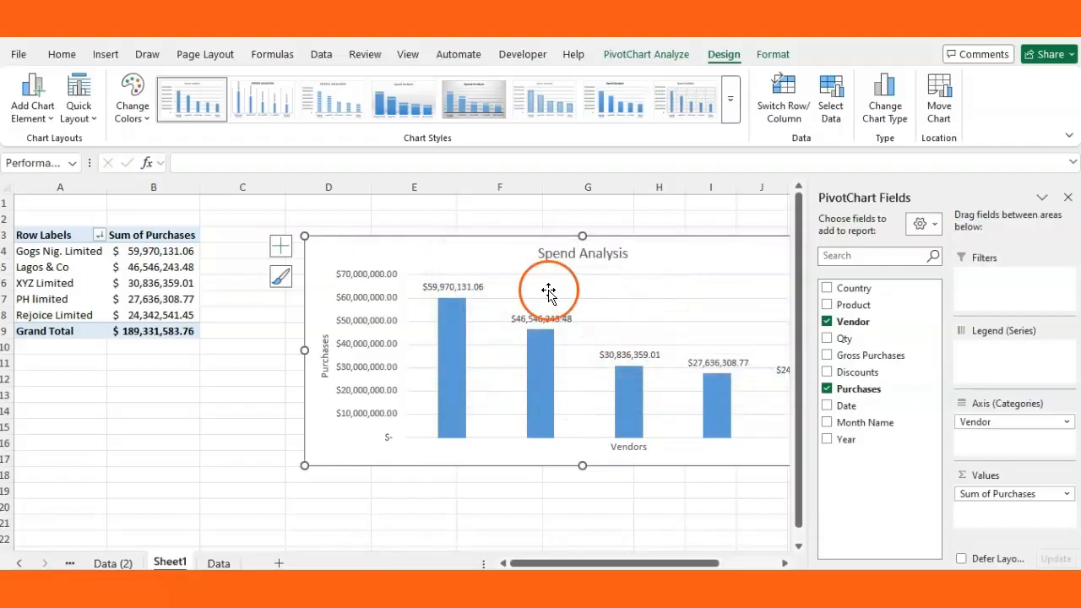
# Narrow the Spend Analysis chart and reposition it beside the PivotTable so that it does not cover the table
pyautogui.moveTo(453, 243); pyautogui.dragTo(331, 227)
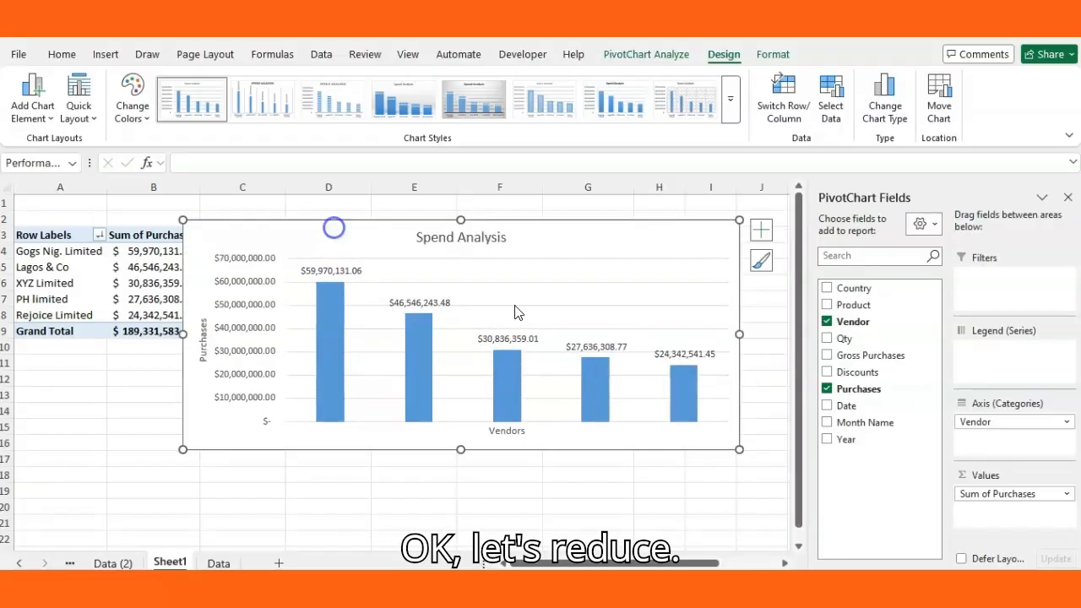
pyautogui.moveTo(739, 337); pyautogui.dragTo(619, 335)
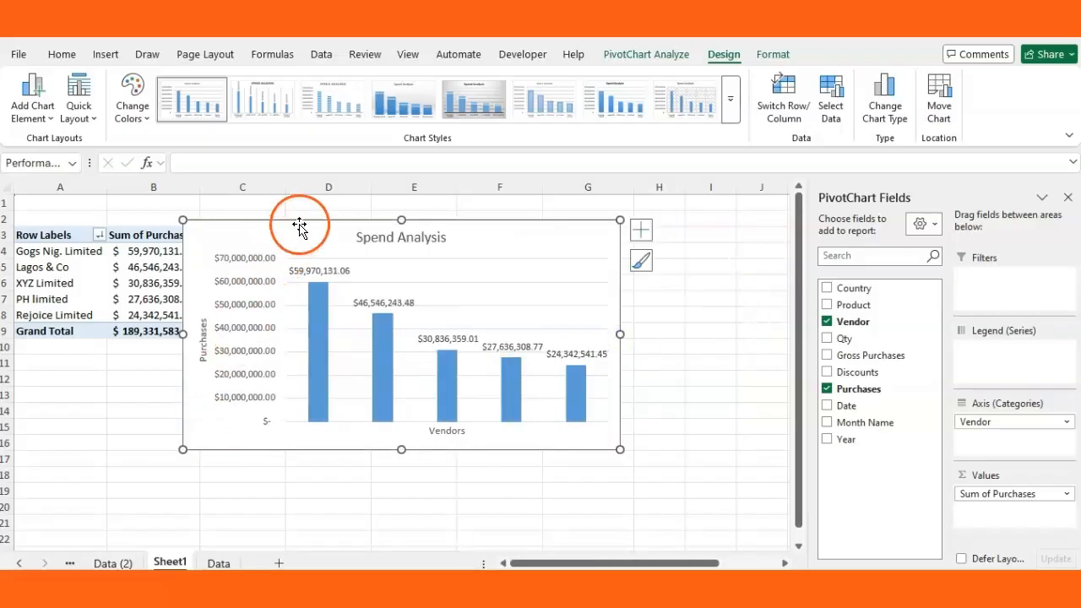
pyautogui.moveTo(299, 225); pyautogui.dragTo(369, 231)
# Delete the primary vertical axis with the dollar values from the Spend Analysis chart
pyautogui.click(334, 273)
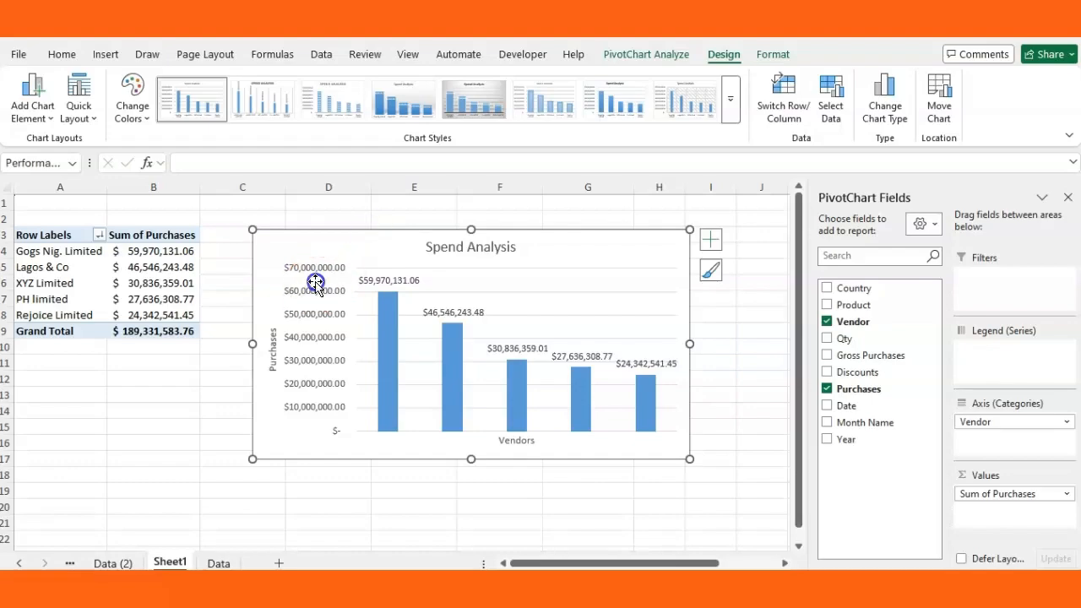
pyautogui.click(319, 261)
pyautogui.click(321, 303)
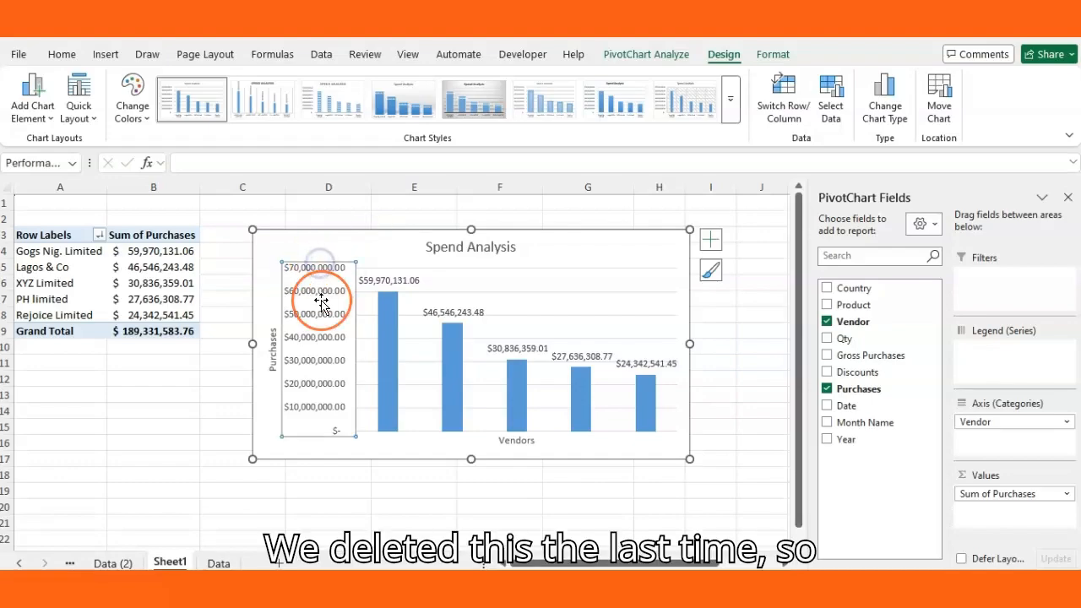
pyautogui.press('Delete')
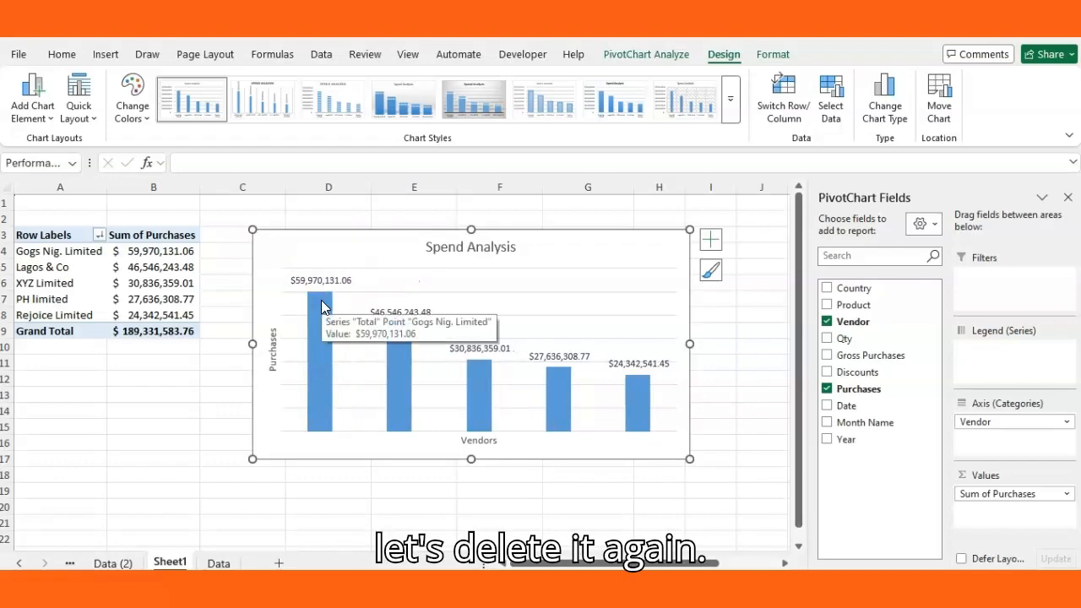
pyautogui.click(461, 464)
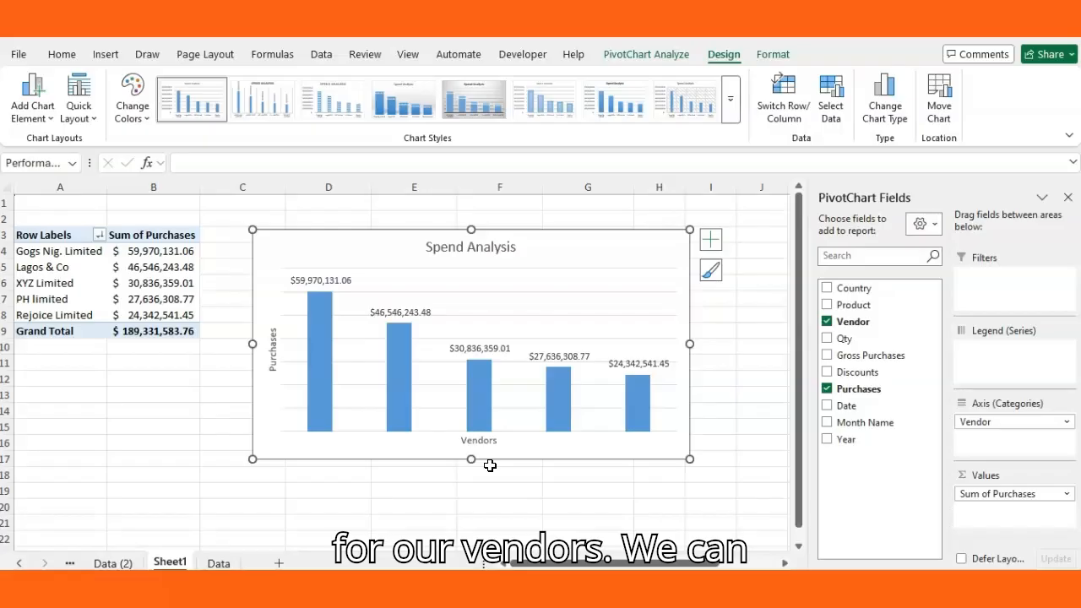
# Replace Vendor with Product as the chart's axis category and sort the purchases from largest to smallest
pyautogui.moveTo(984, 423); pyautogui.dragTo(608, 499)
pyautogui.moveTo(855, 305); pyautogui.dragTo(979, 422)
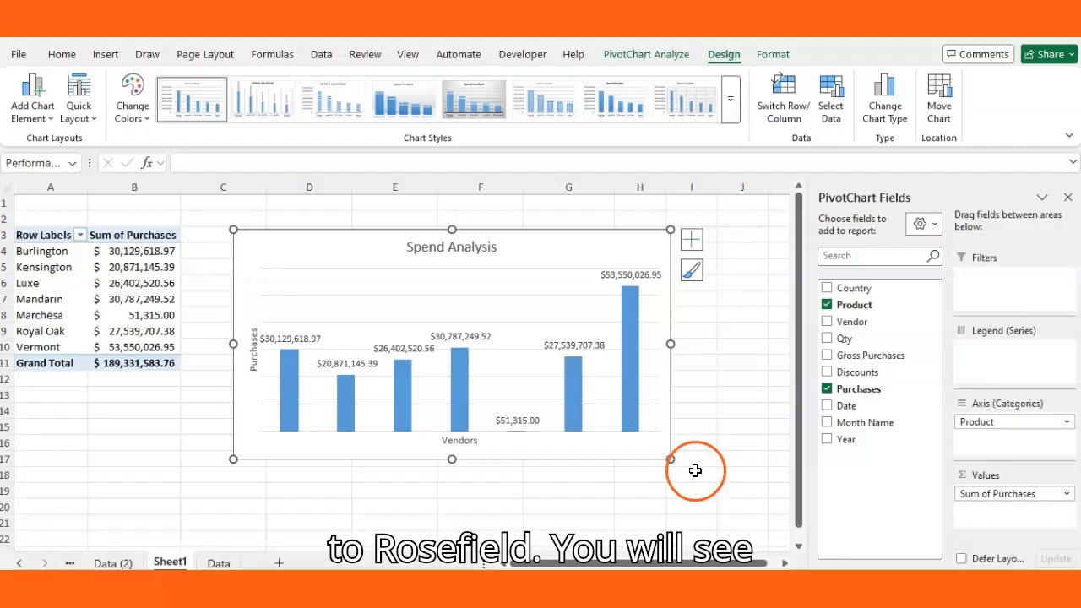
pyautogui.click(288, 378)
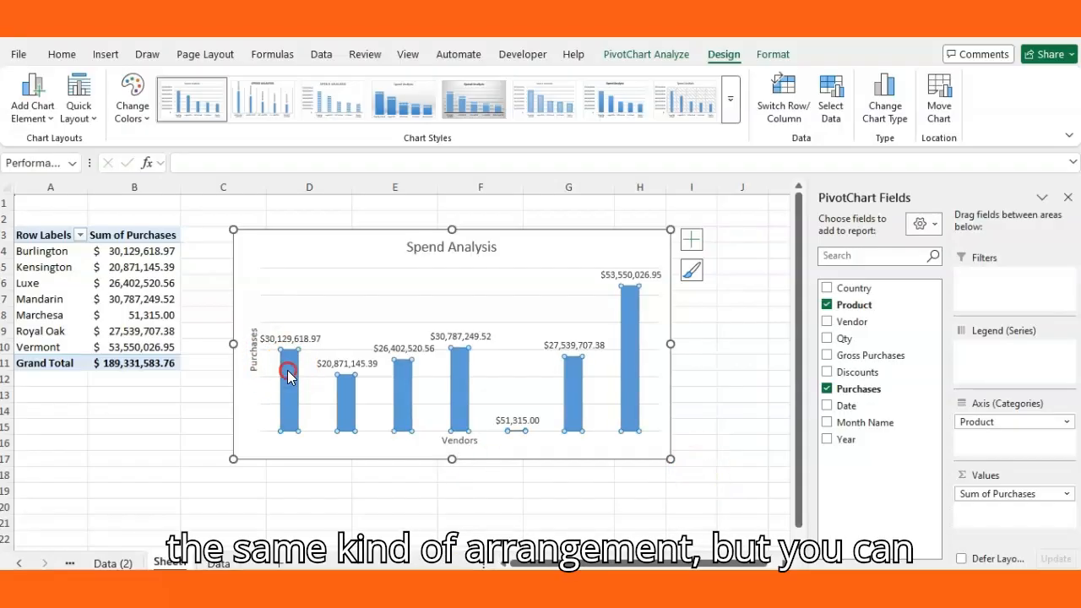
pyautogui.rightClick(288, 378)
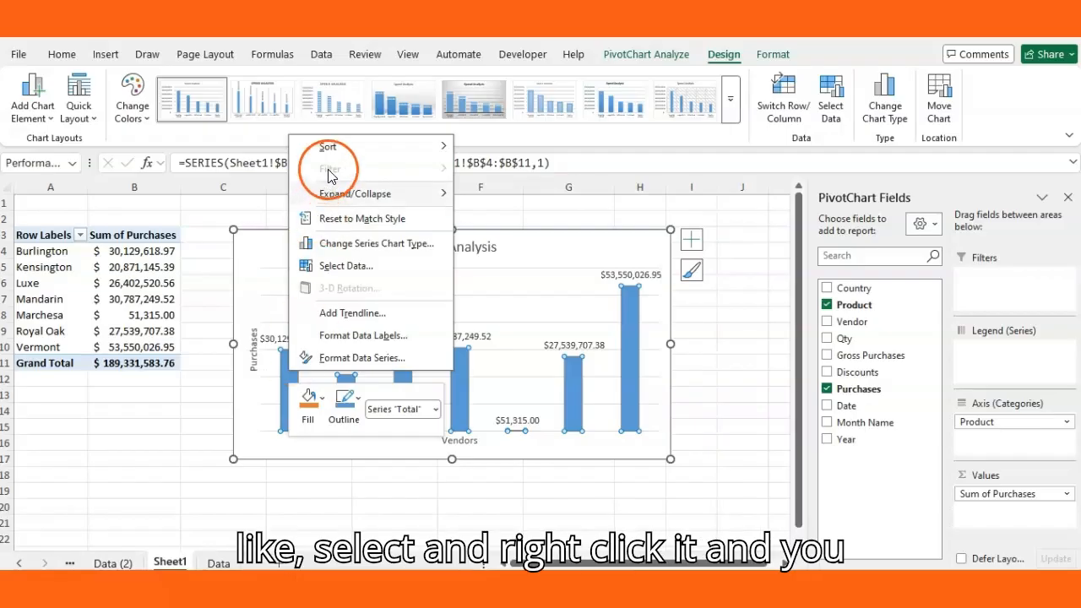
pyautogui.moveTo(357, 150)
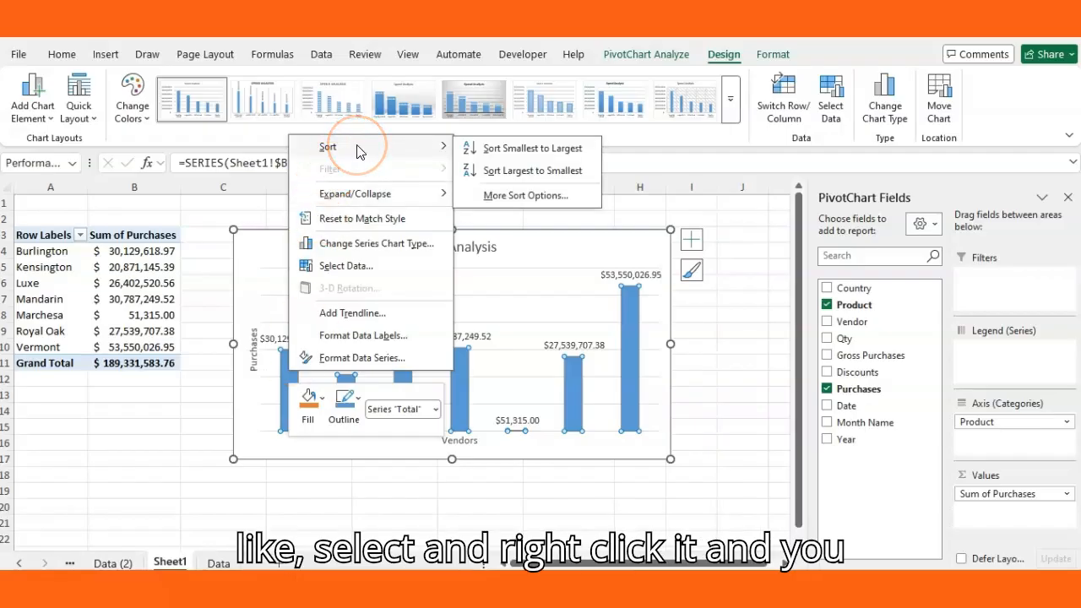
pyautogui.click(537, 171)
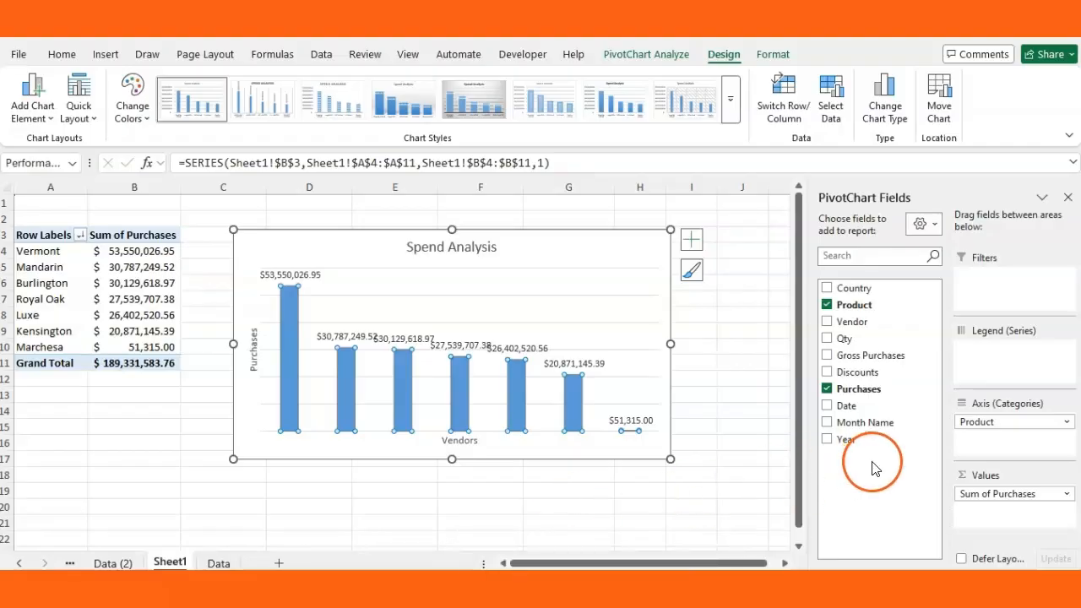
# Replace Product with Country as the chart's axis category and sort the purchases from largest to smallest
pyautogui.moveTo(982, 418); pyautogui.dragTo(783, 454)
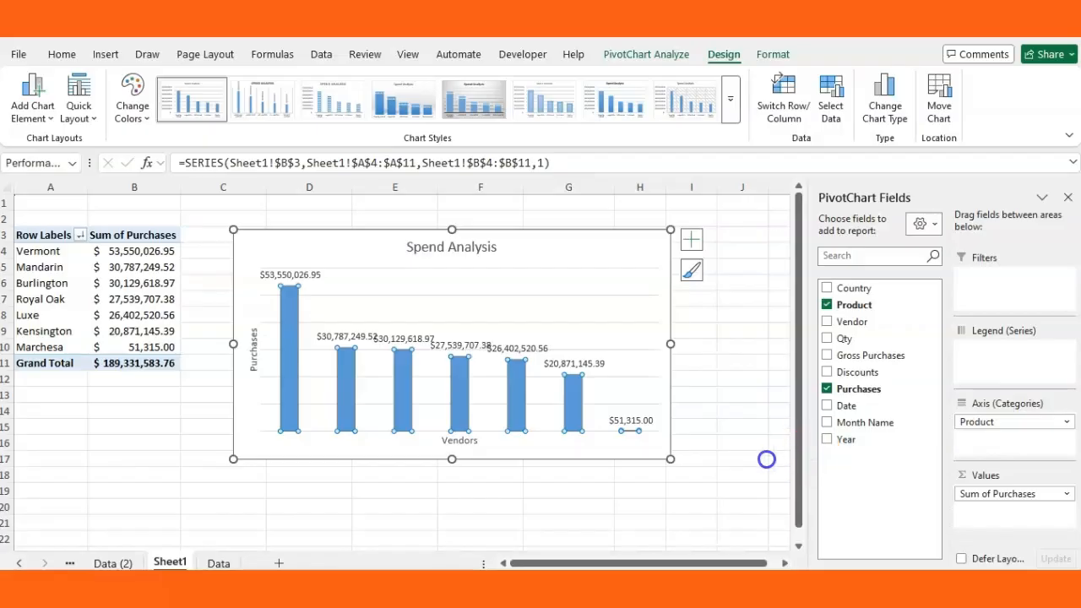
pyautogui.moveTo(729, 478); pyautogui.dragTo(730, 478)
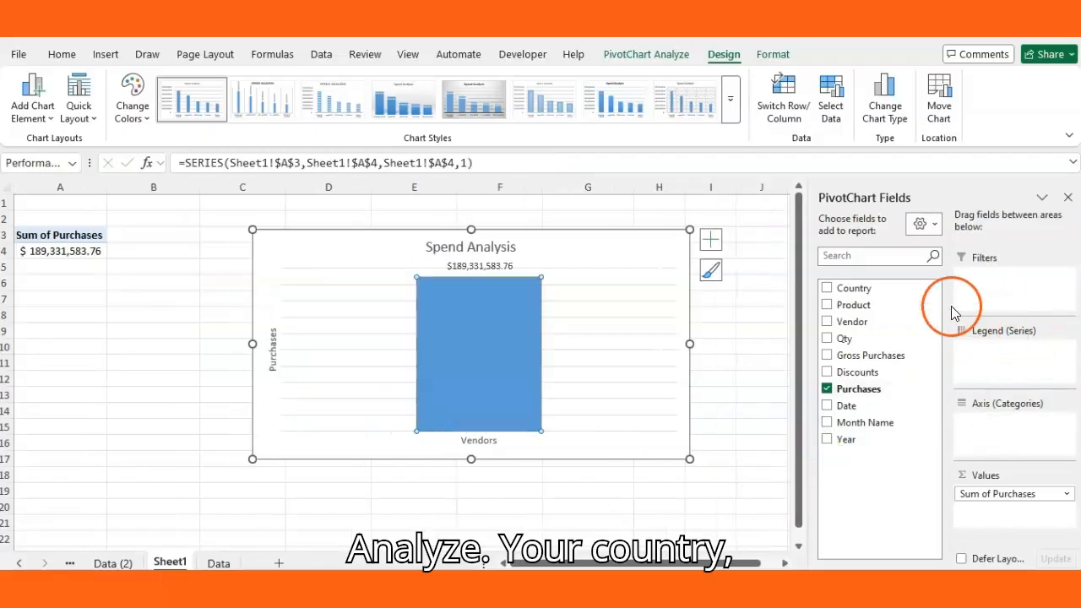
pyautogui.moveTo(855, 288)
pyautogui.mouseDown()
pyautogui.moveTo(1009, 431)
pyautogui.moveTo(991, 422)
pyautogui.mouseUp()
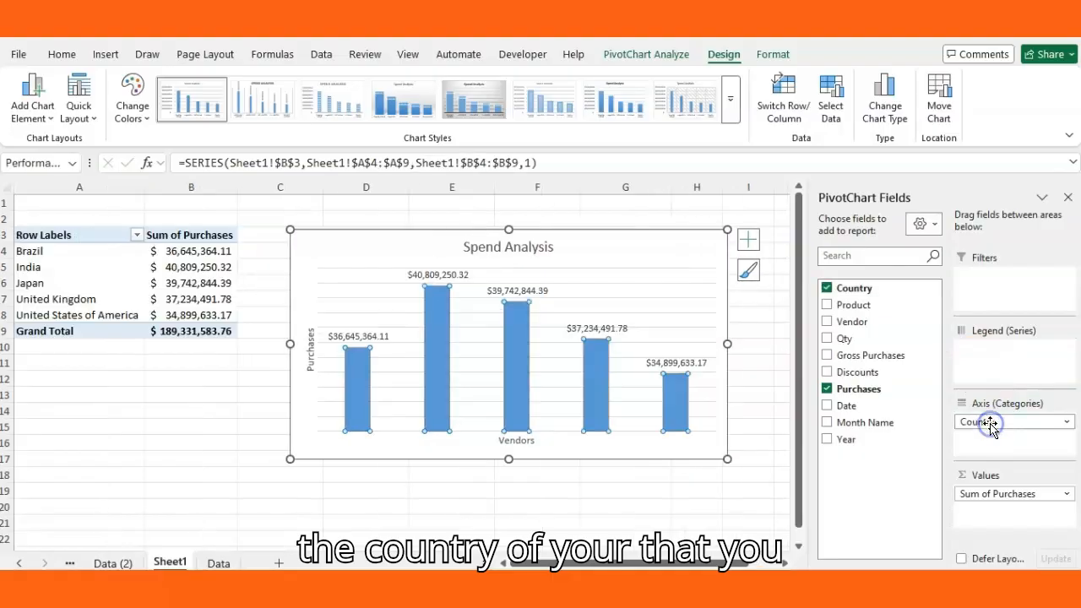
pyautogui.rightClick(434, 362)
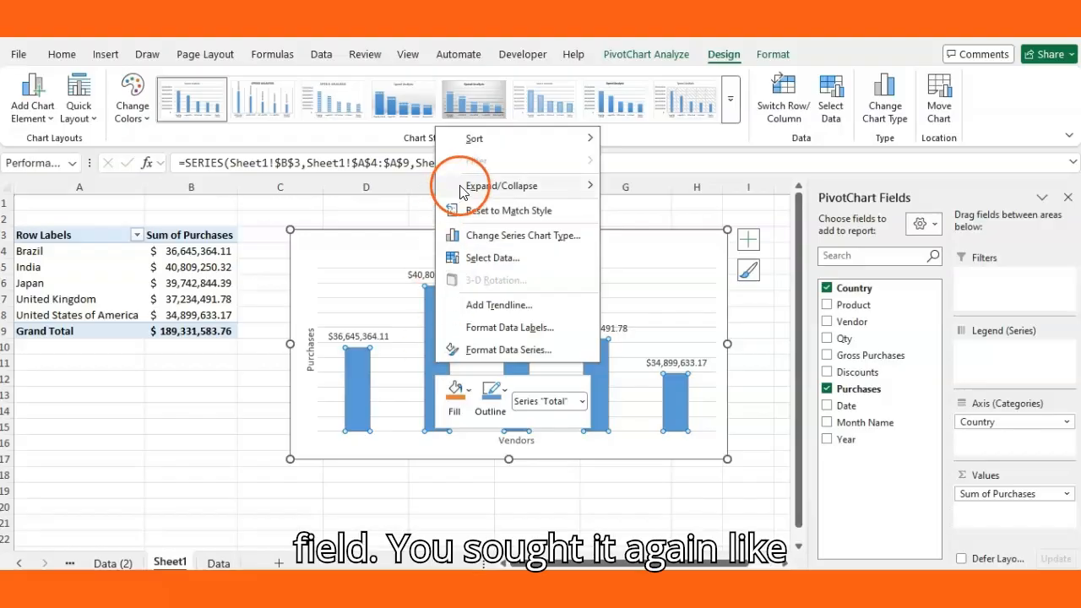
pyautogui.moveTo(500, 142)
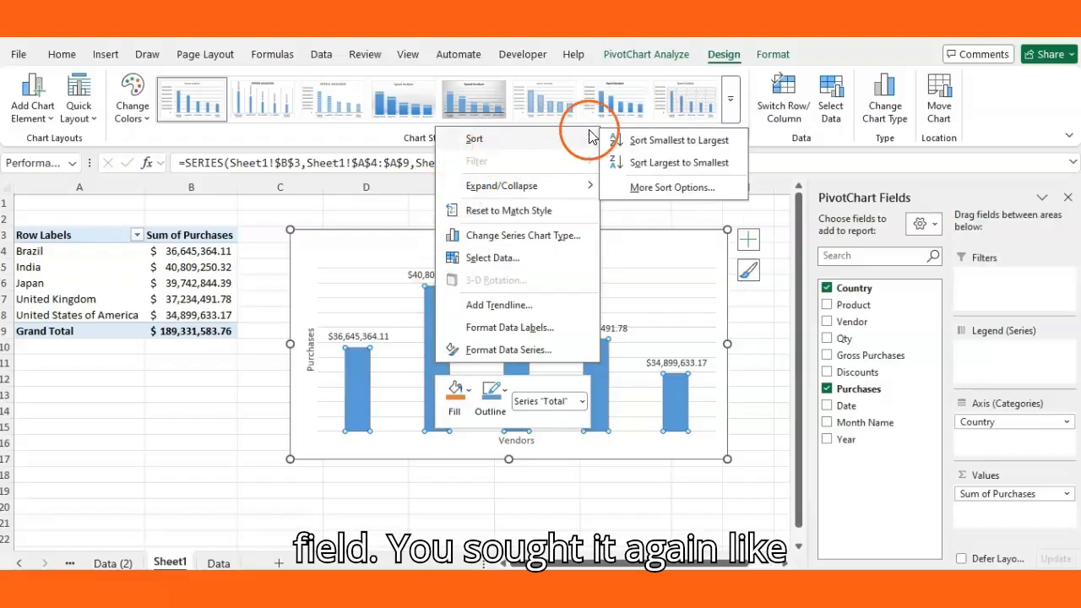
pyautogui.click(652, 162)
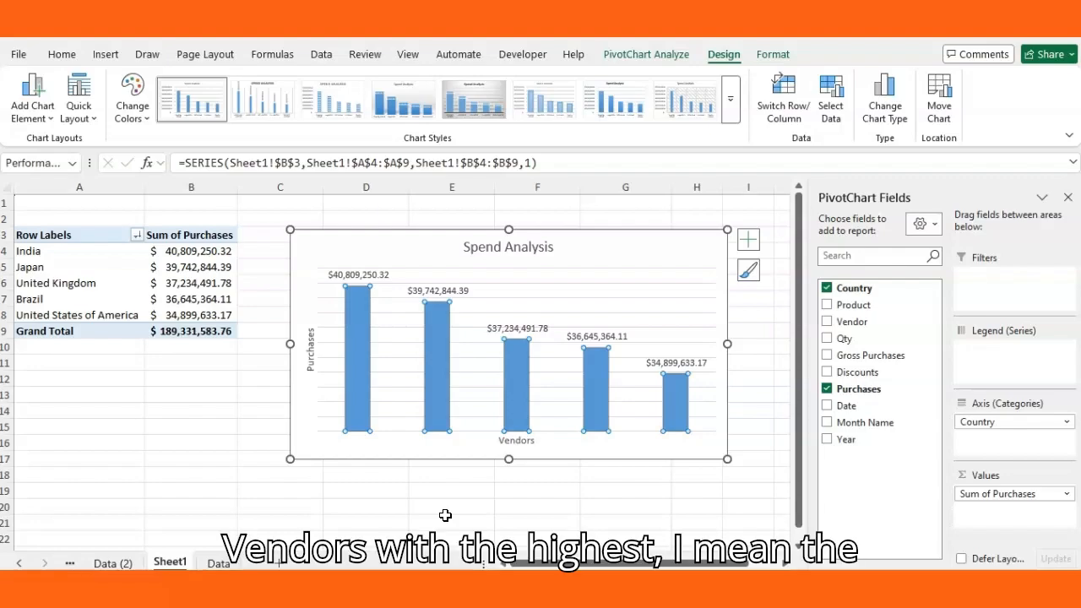
# Change the chart's horizontal axis title to "Country"
pyautogui.click(512, 440)
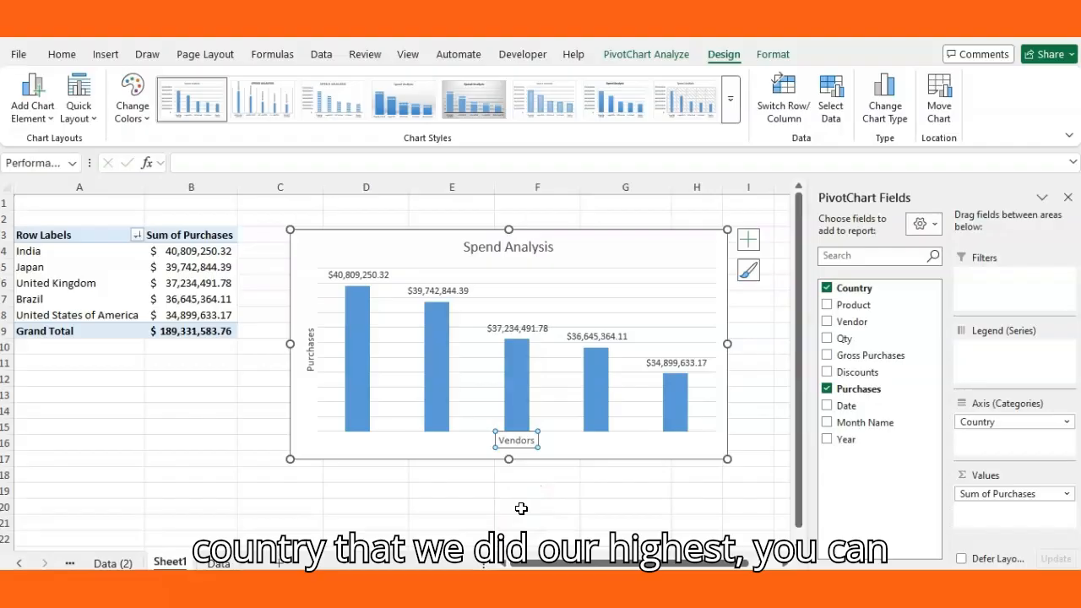
pyautogui.write('Country')
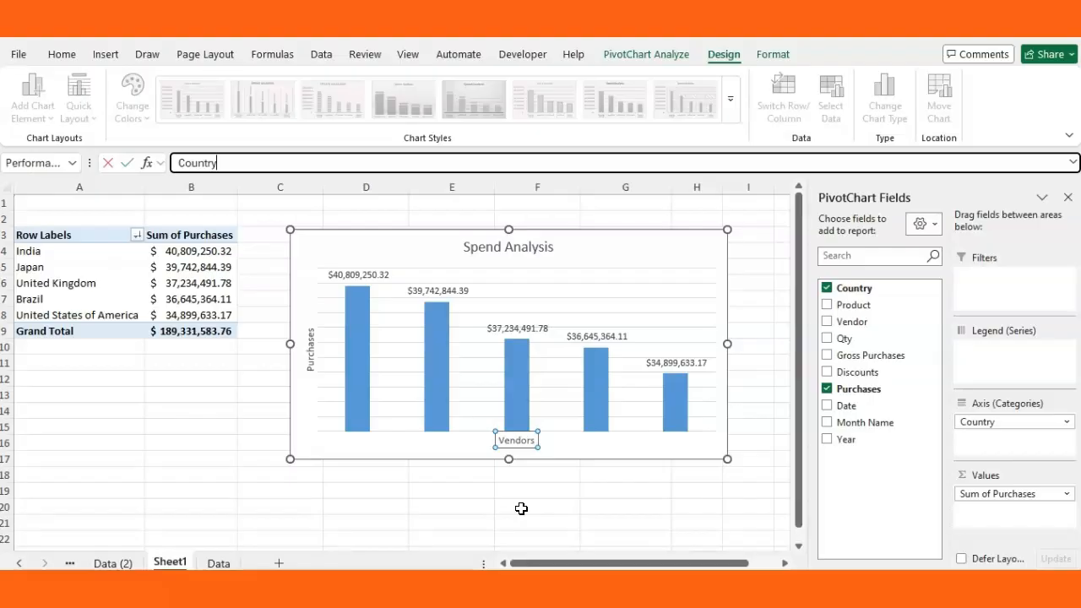
pyautogui.press('Return')
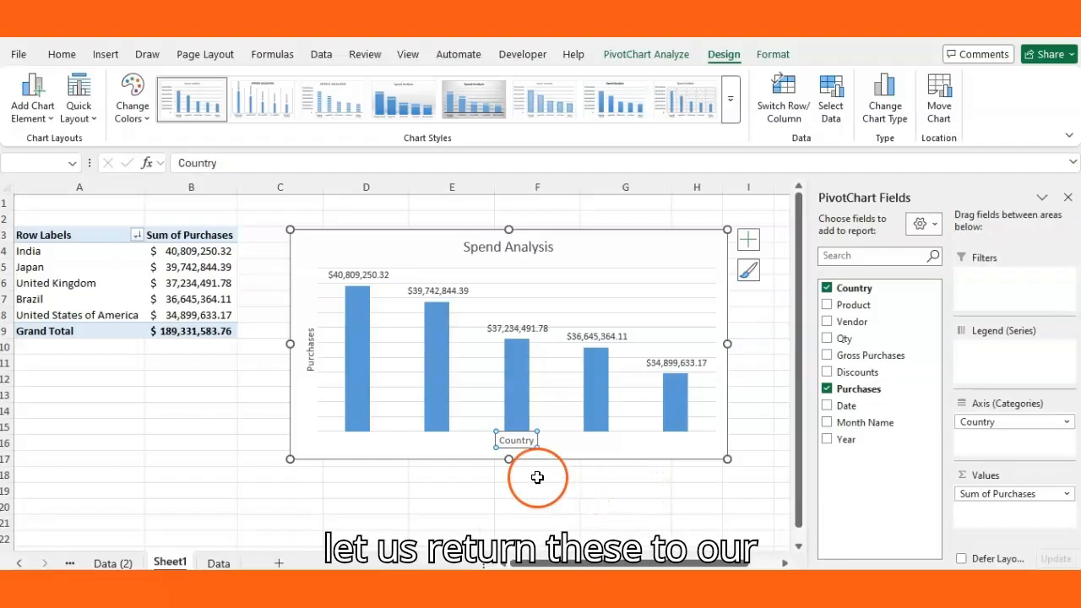
# Replace Country with Vendor as the chart's axis category and change the horizontal axis title to "Vendor"
pyautogui.moveTo(977, 432); pyautogui.dragTo(715, 492)
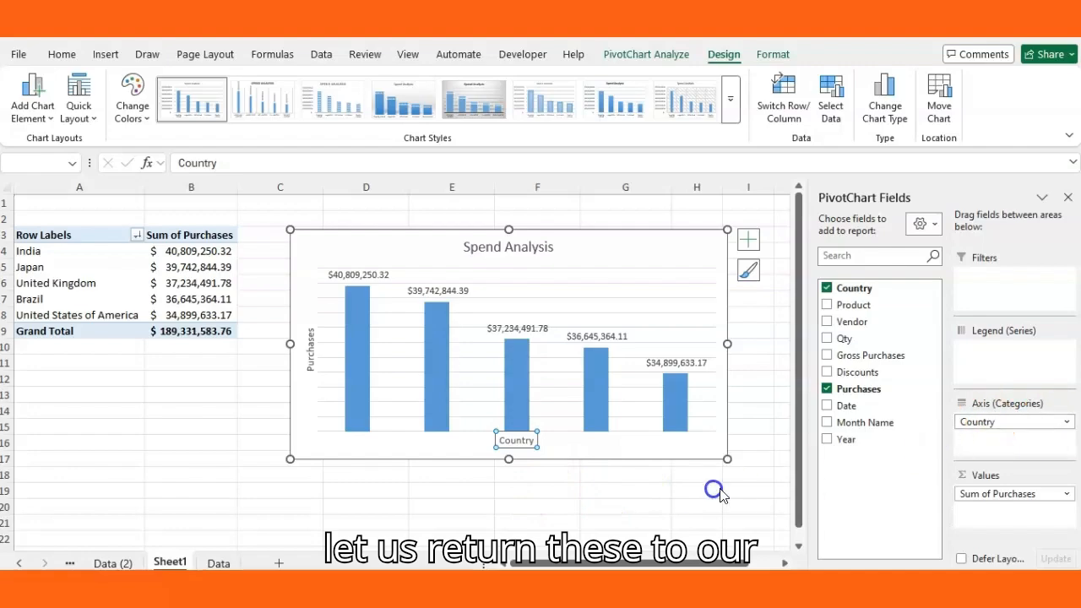
pyautogui.moveTo(858, 329); pyautogui.dragTo(979, 422)
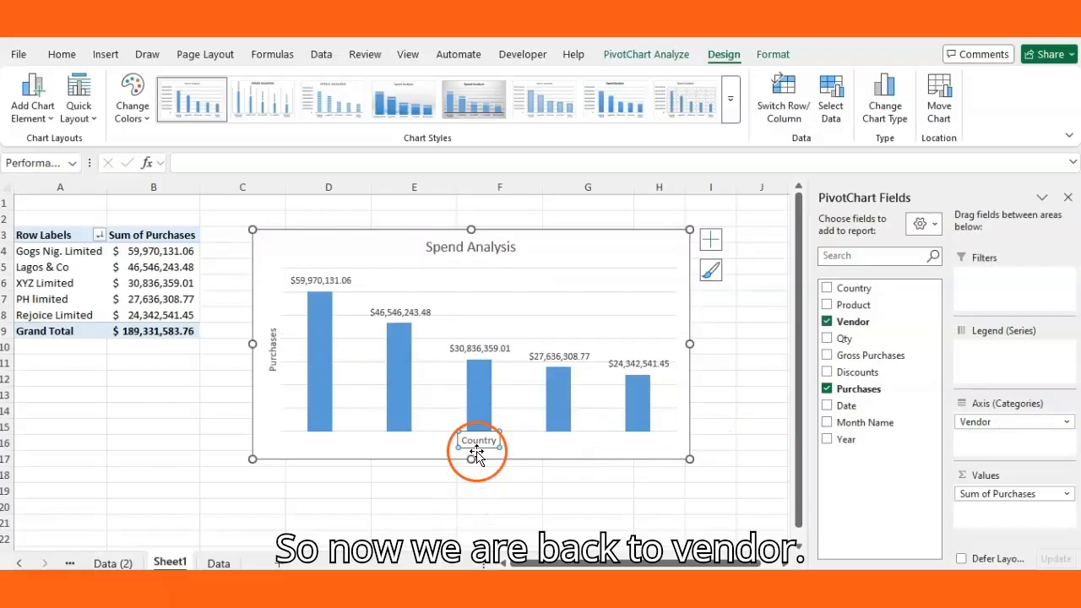
pyautogui.click(487, 435)
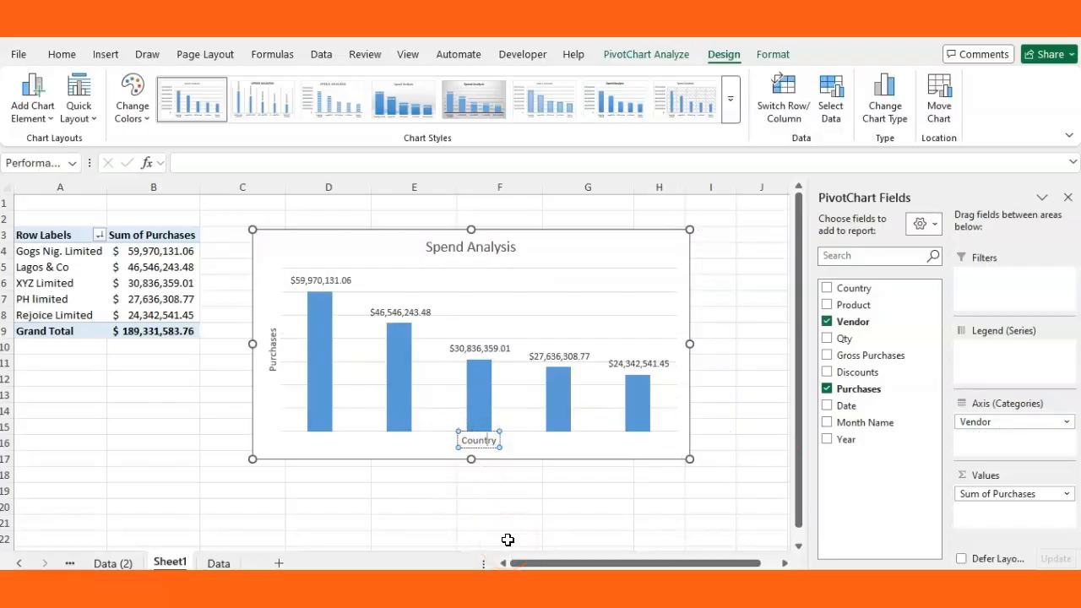
pyautogui.press('BackSpace')
# Fill the plot area of the Spend Analysis chart with the lightest gray theme shade
pyautogui.click(555, 332)
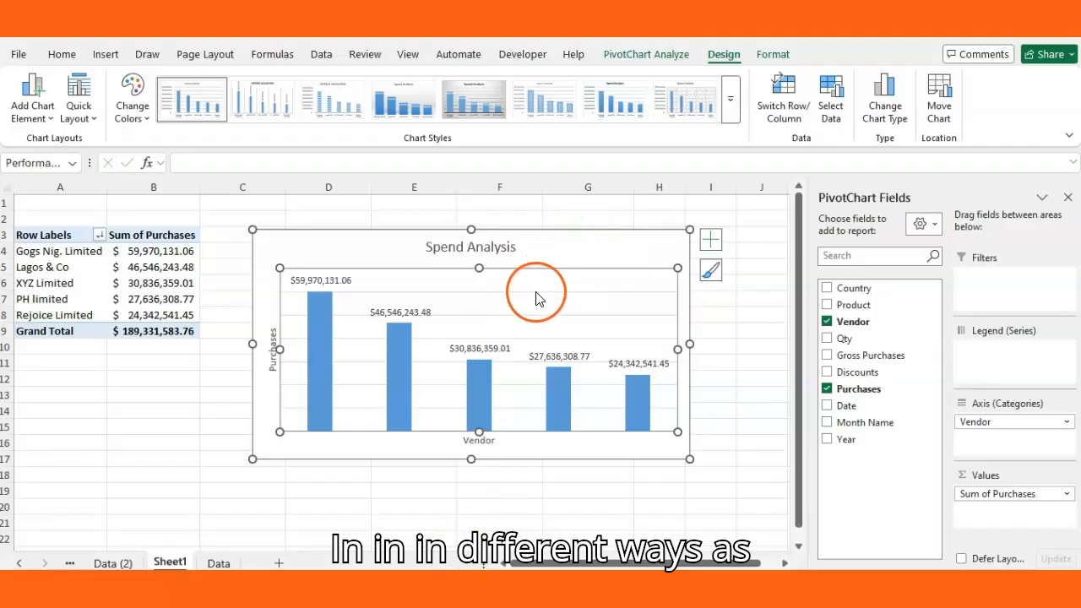
pyautogui.click(773, 54)
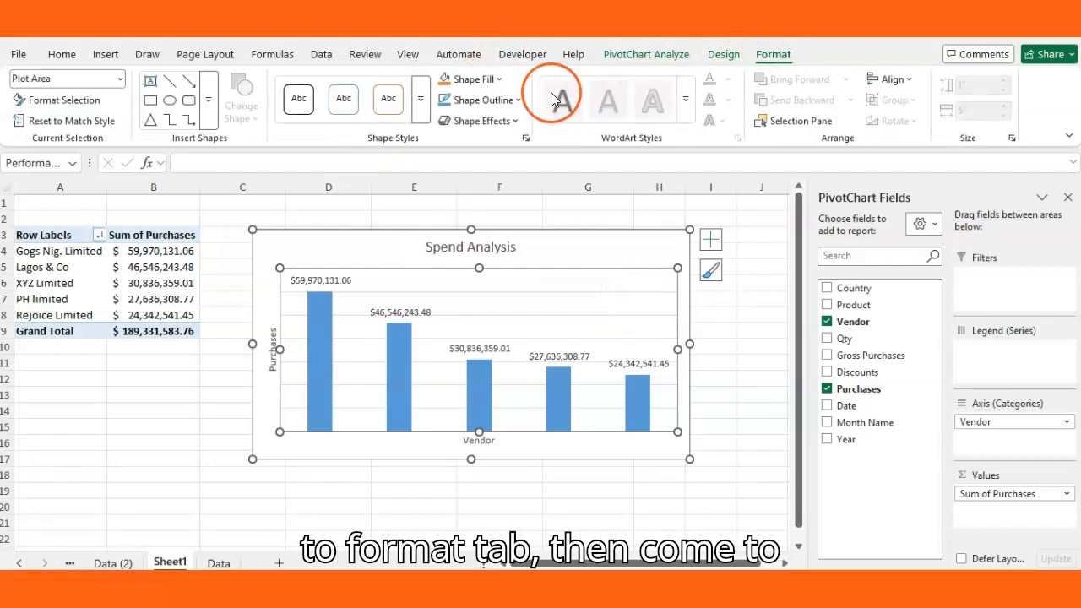
pyautogui.click(501, 80)
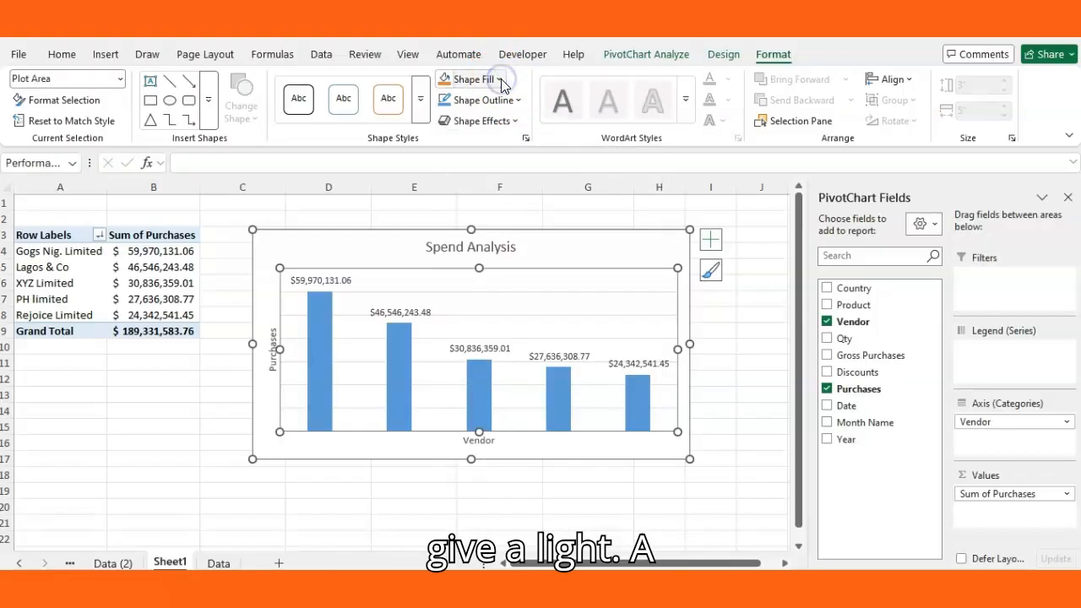
pyautogui.click(501, 80)
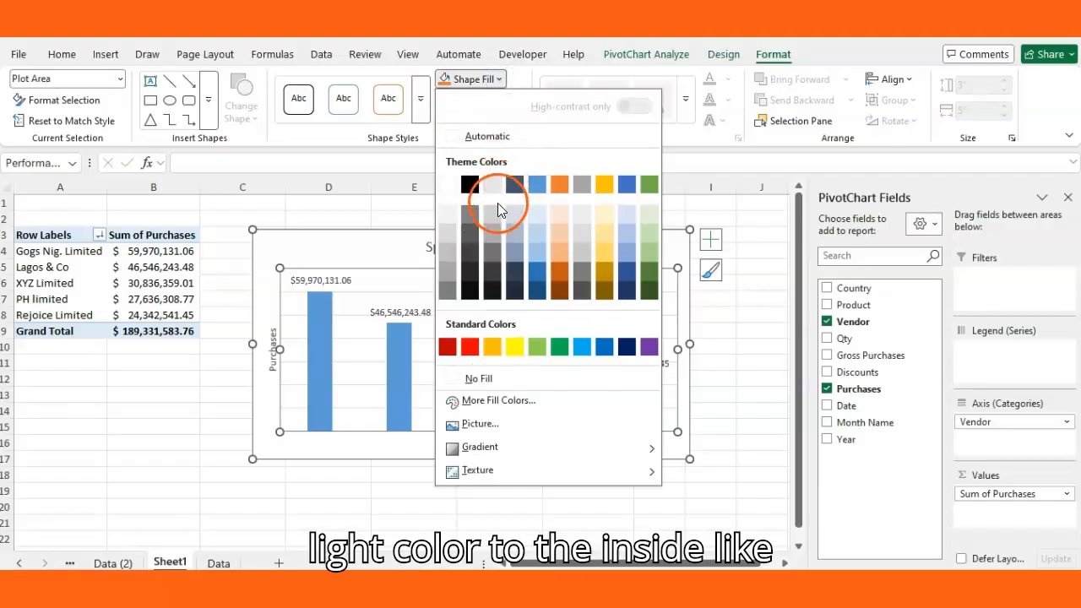
pyautogui.click(581, 209)
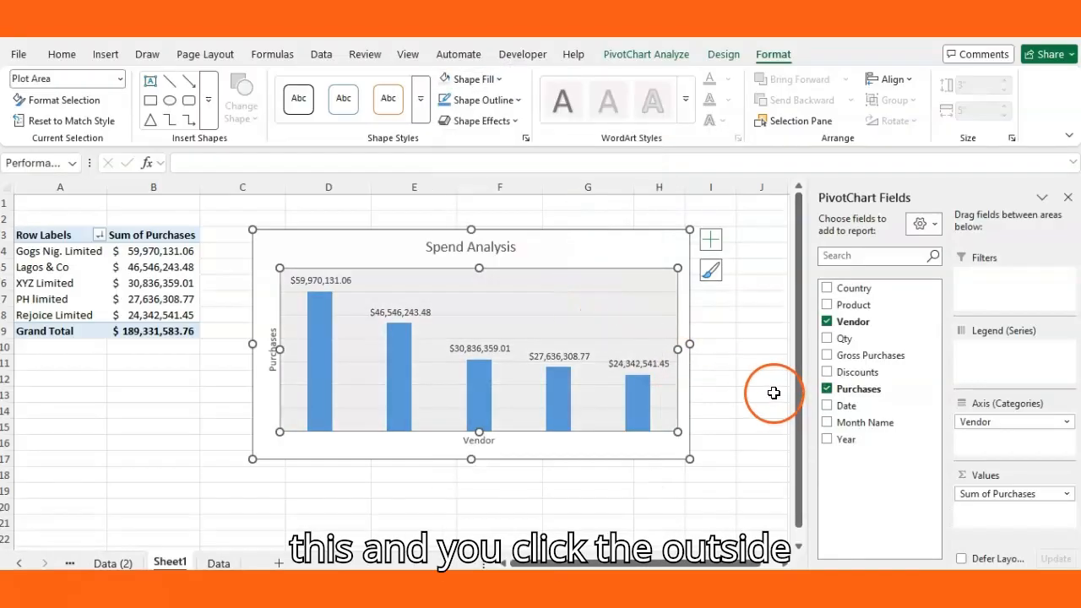
# Fill the chart area around the plot with a medium-light gray theme color
pyautogui.click(549, 251)
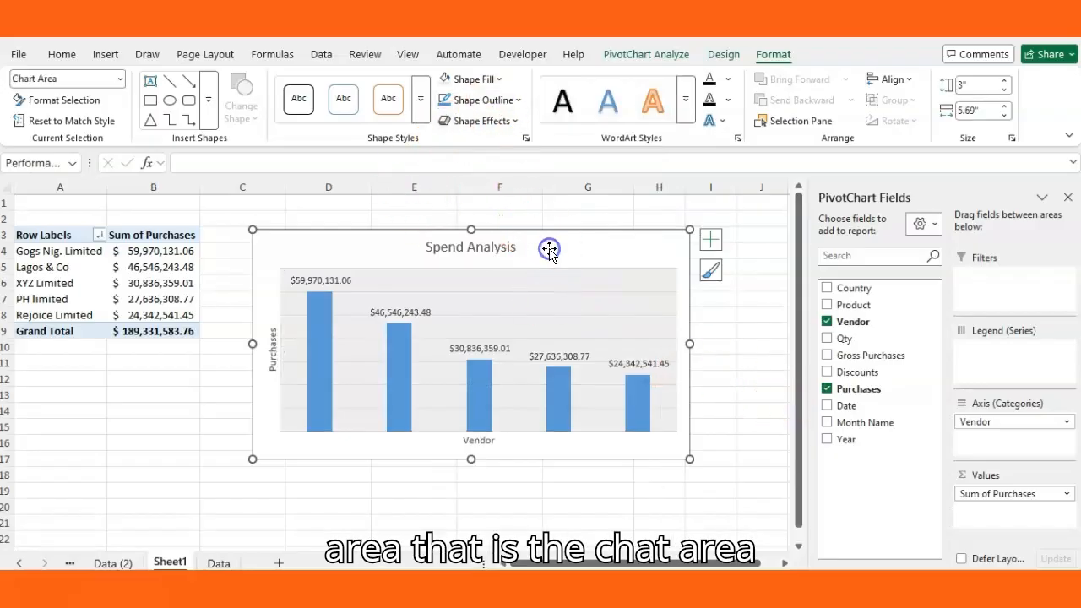
pyautogui.click(499, 79)
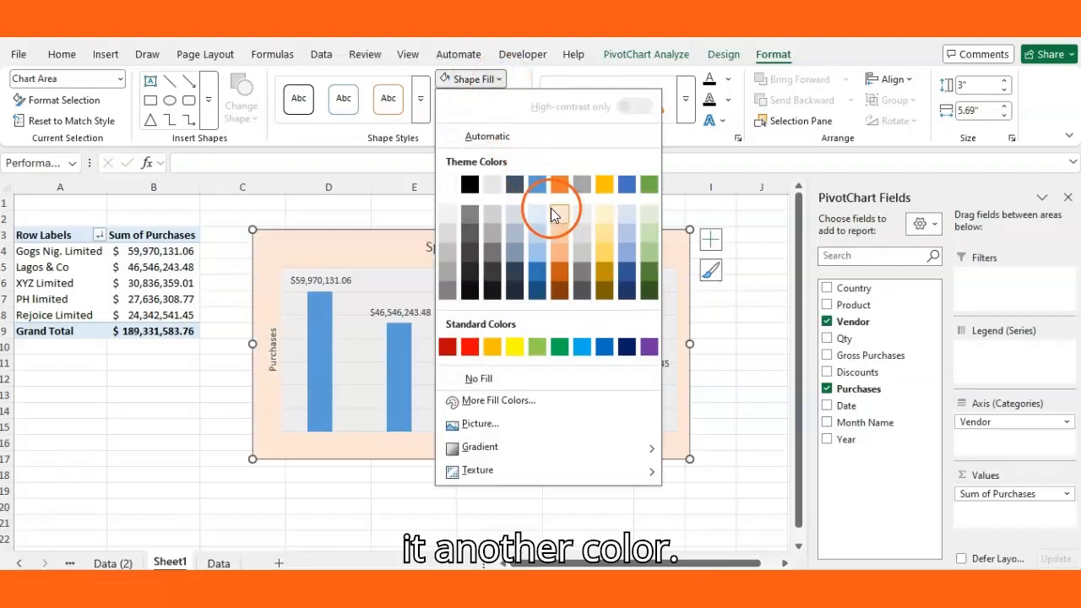
pyautogui.click(492, 218)
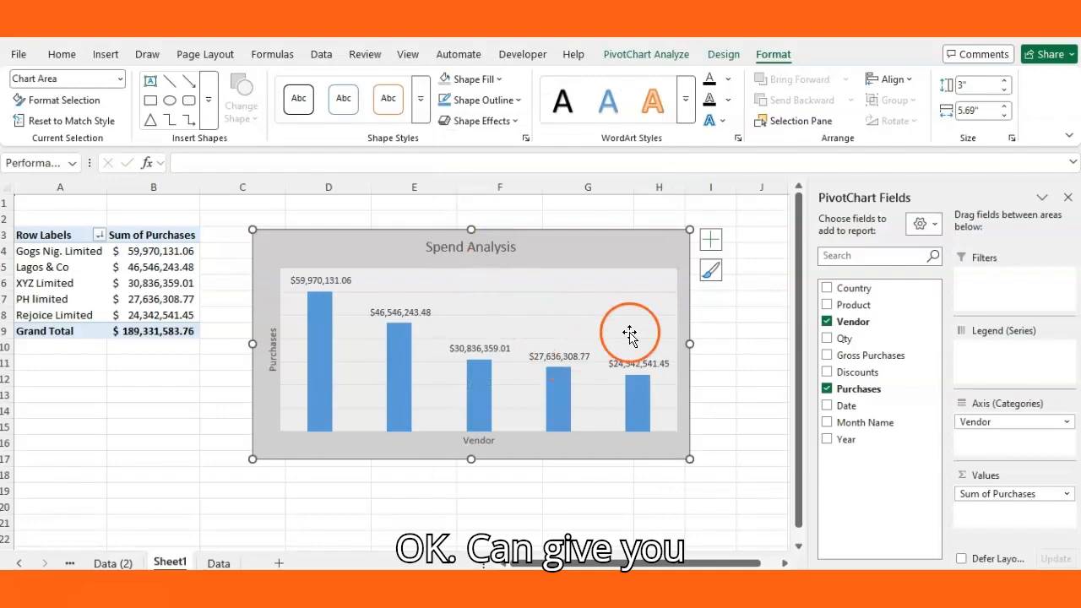
pyautogui.click(754, 343)
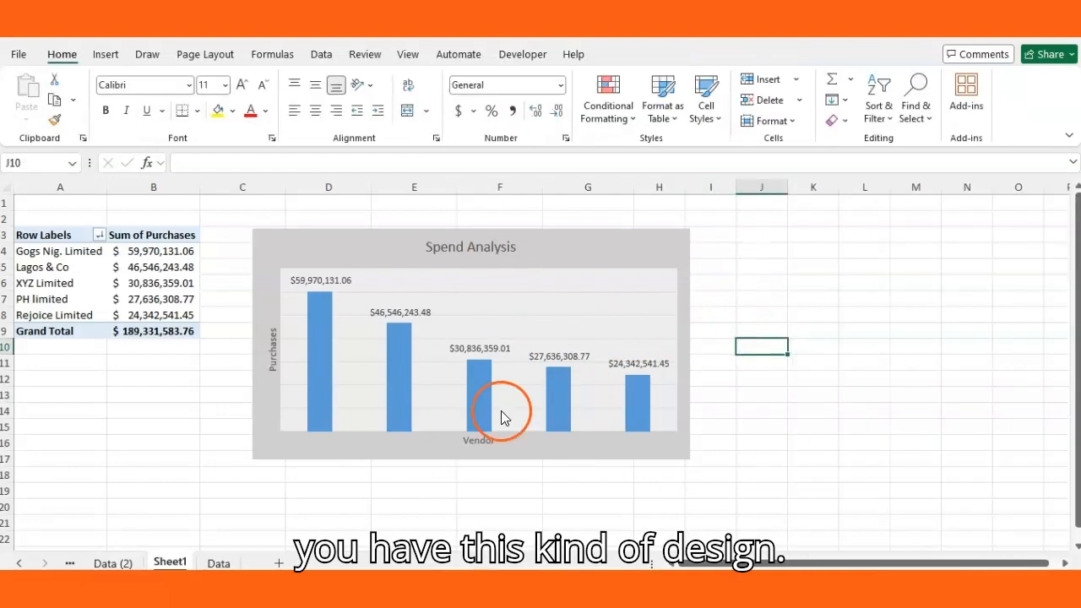
# Move the chart slightly up and to the left and give its chart area an orange 3 pt outline
pyautogui.moveTo(580, 245); pyautogui.dragTo(570, 239)
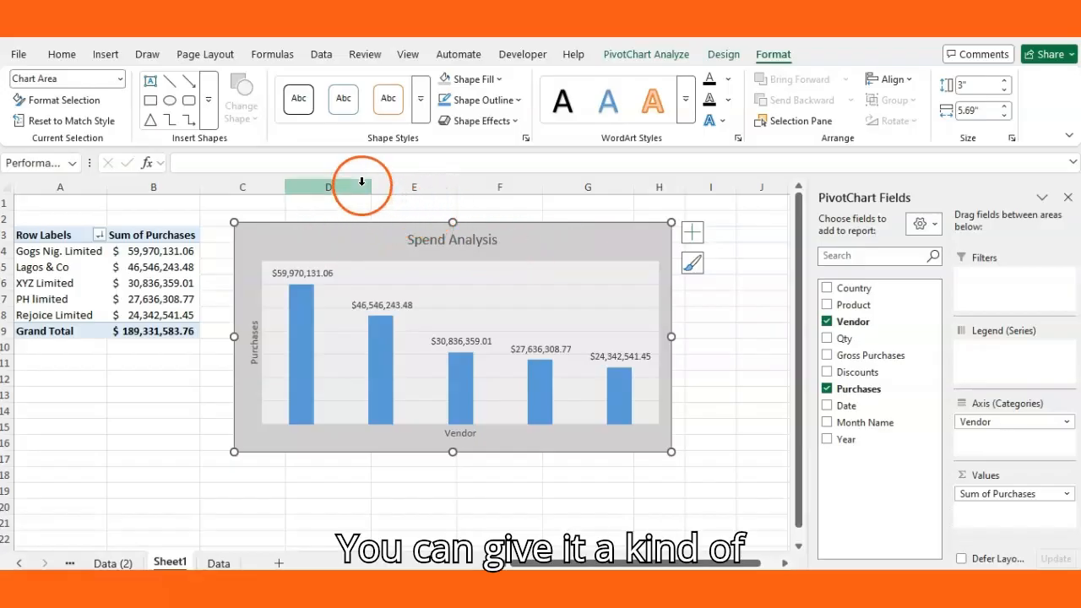
pyautogui.click(518, 100)
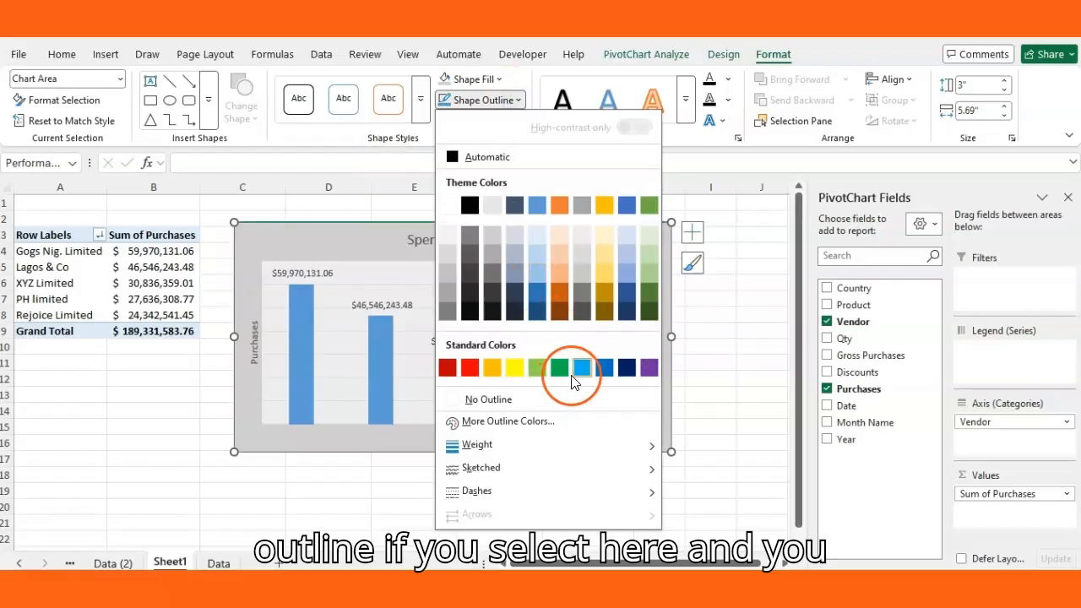
pyautogui.click(498, 369)
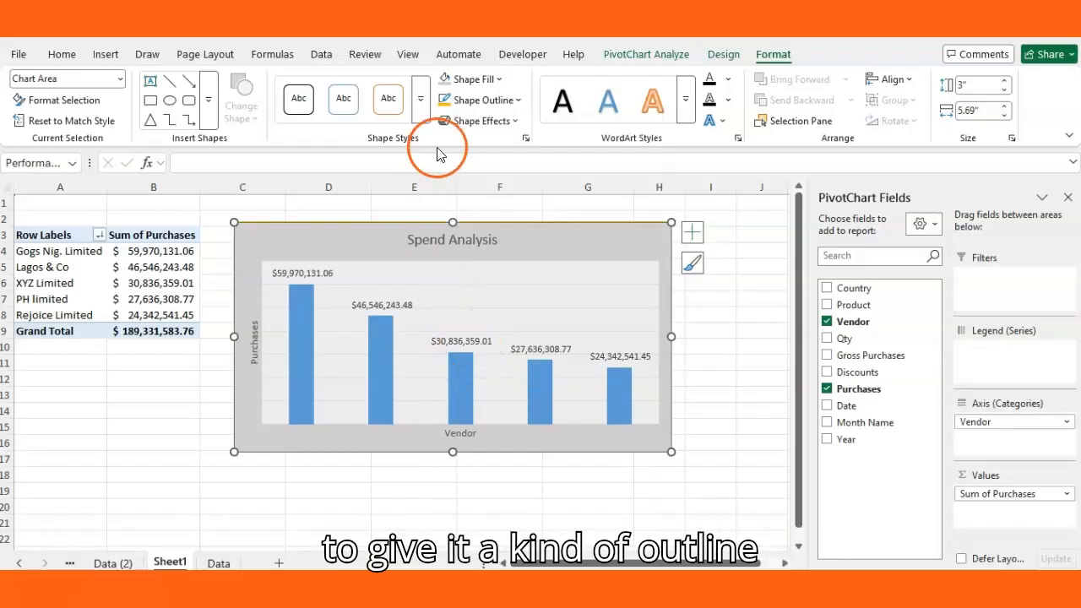
pyautogui.click(521, 101)
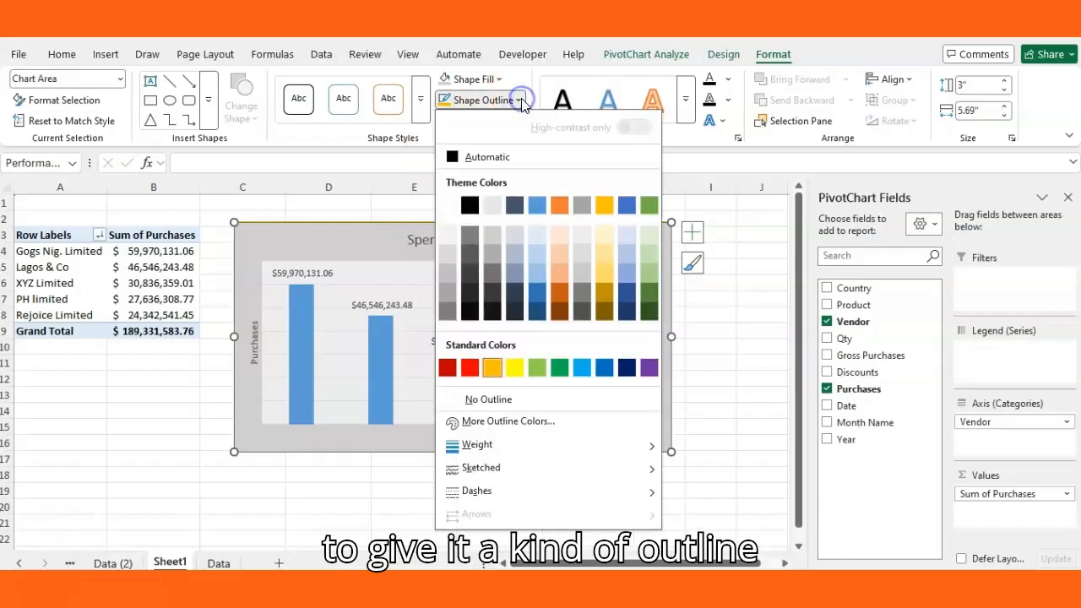
pyautogui.moveTo(548, 448)
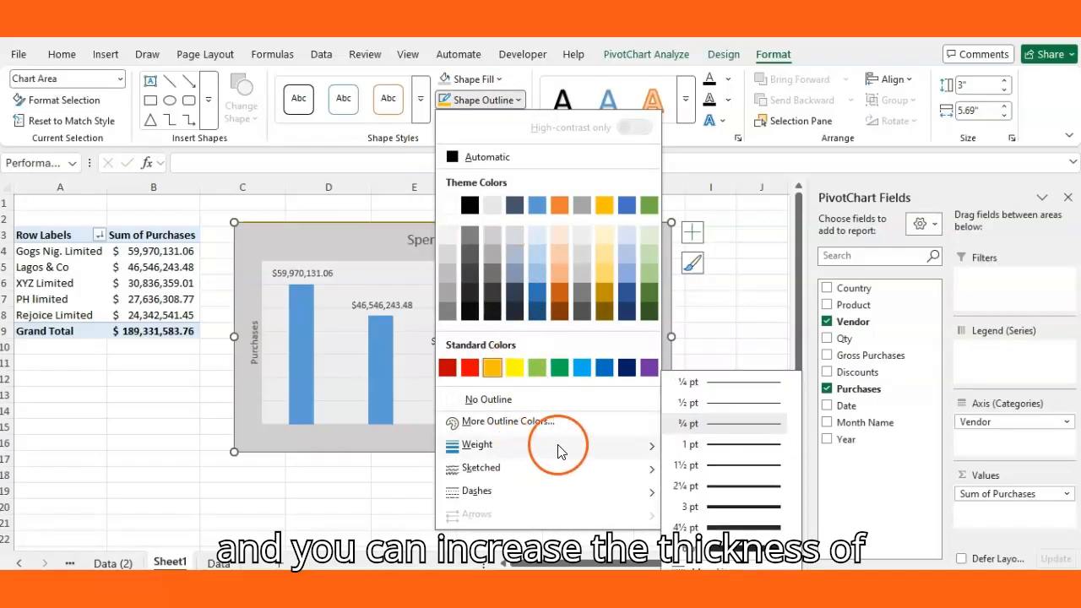
pyautogui.click(746, 507)
pyautogui.click(726, 362)
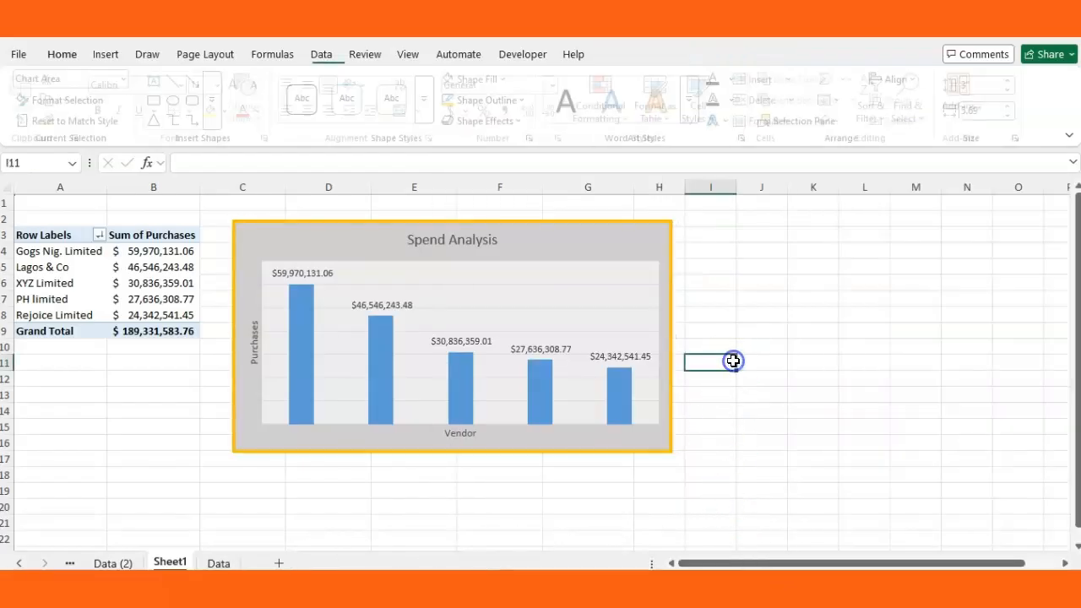
pyautogui.click(716, 292)
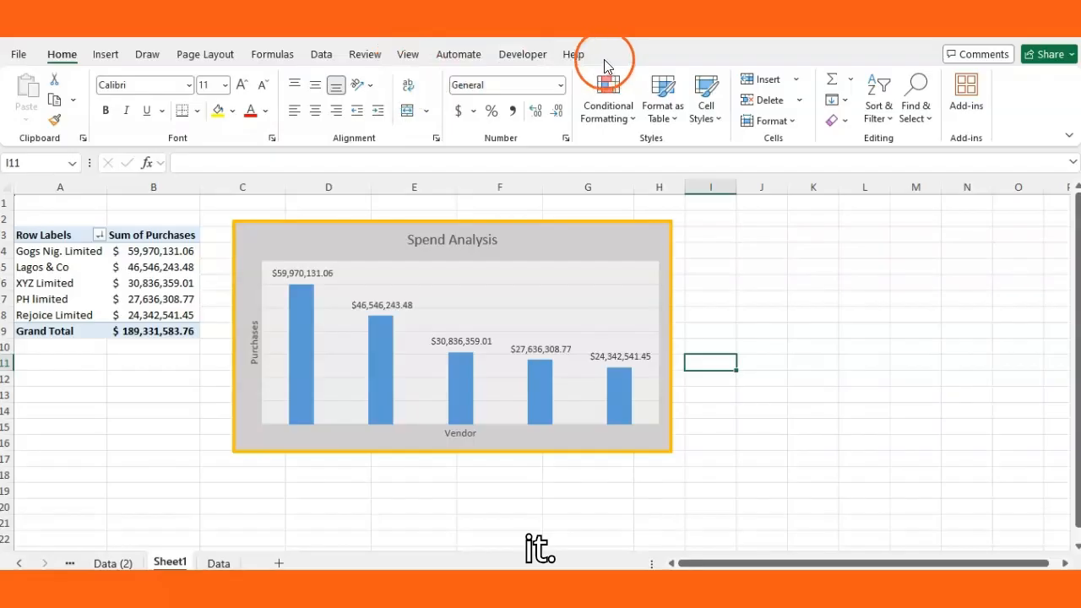
# Apply the centered outer shadow effect to the Spend Analysis chart area
pyautogui.click(532, 237)
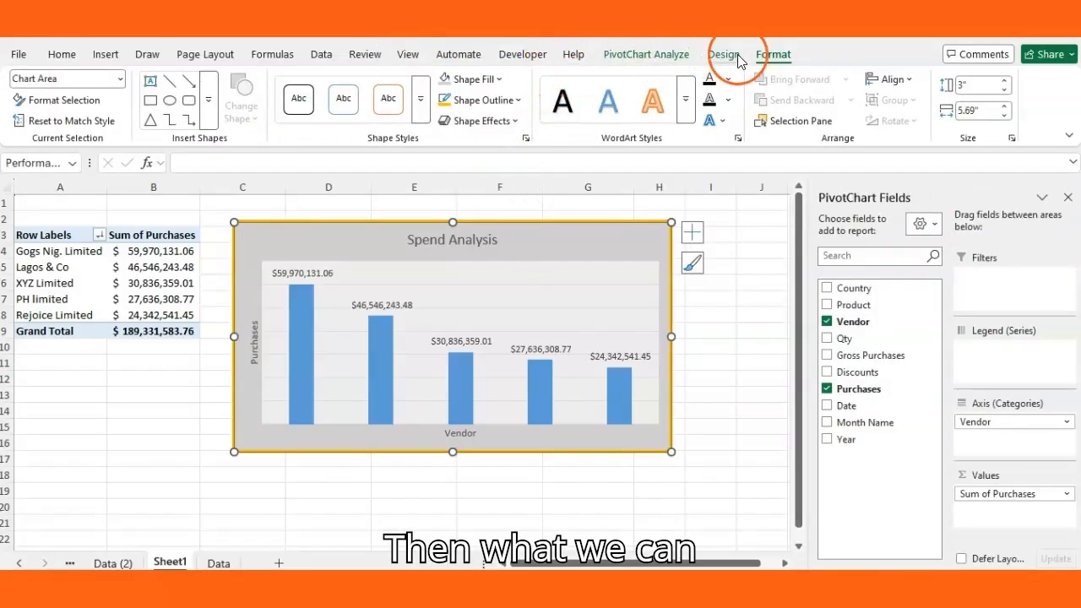
pyautogui.click(518, 123)
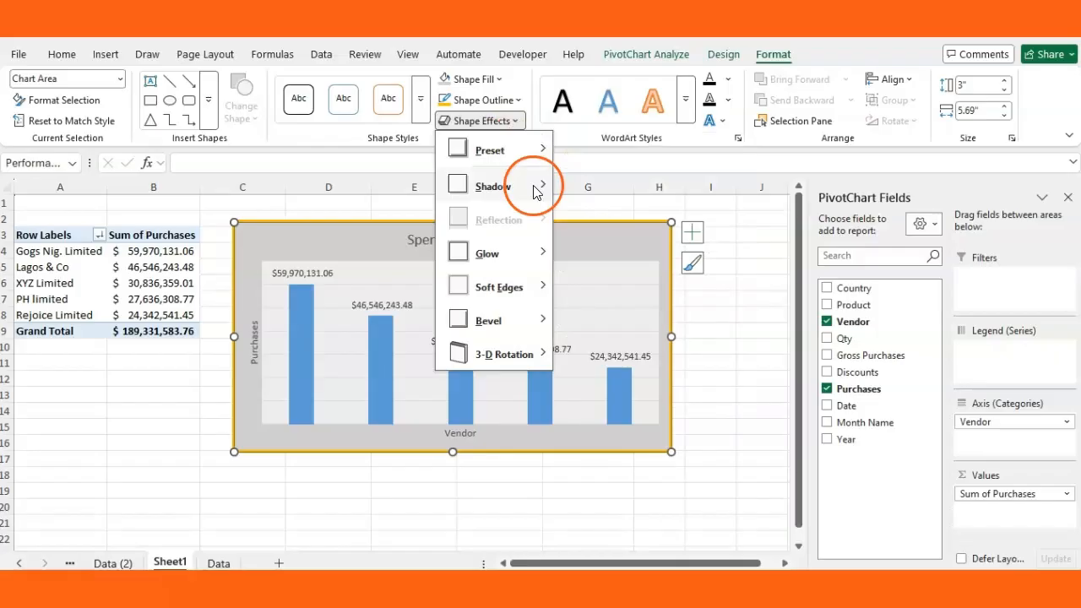
pyautogui.moveTo(535, 192)
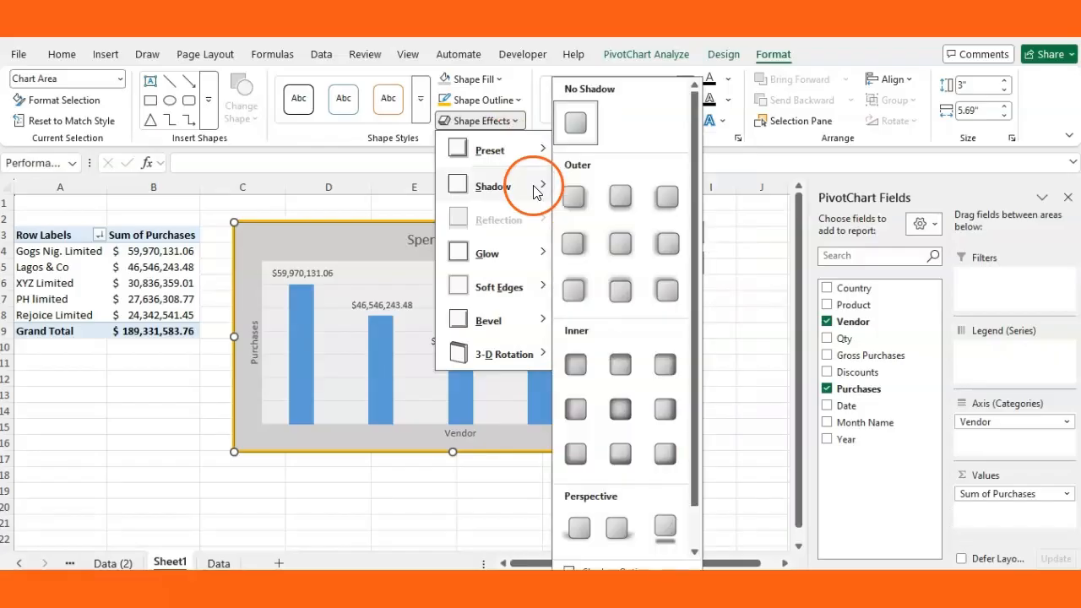
pyautogui.click(617, 246)
pyautogui.click(714, 347)
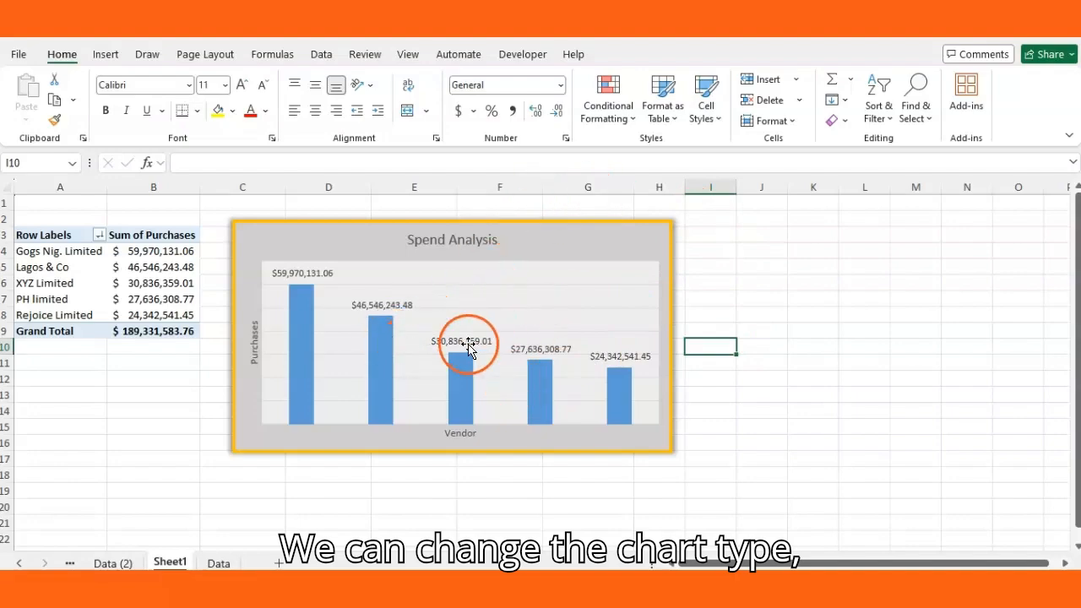
# Change the Spend Analysis chart from a clustered column to a basic pie chart
pyautogui.click(554, 249)
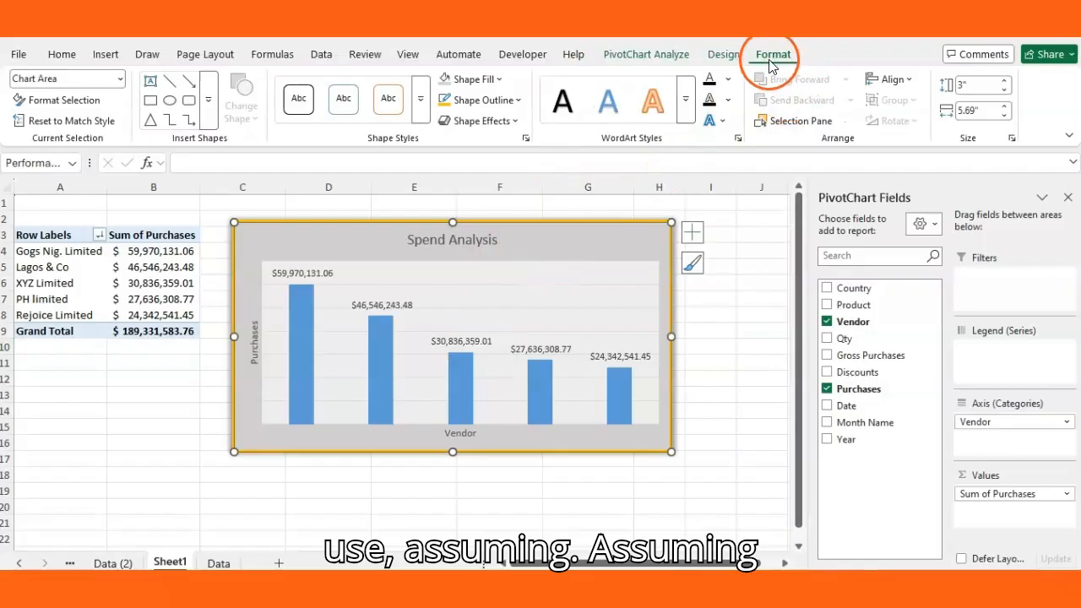
pyautogui.click(665, 54)
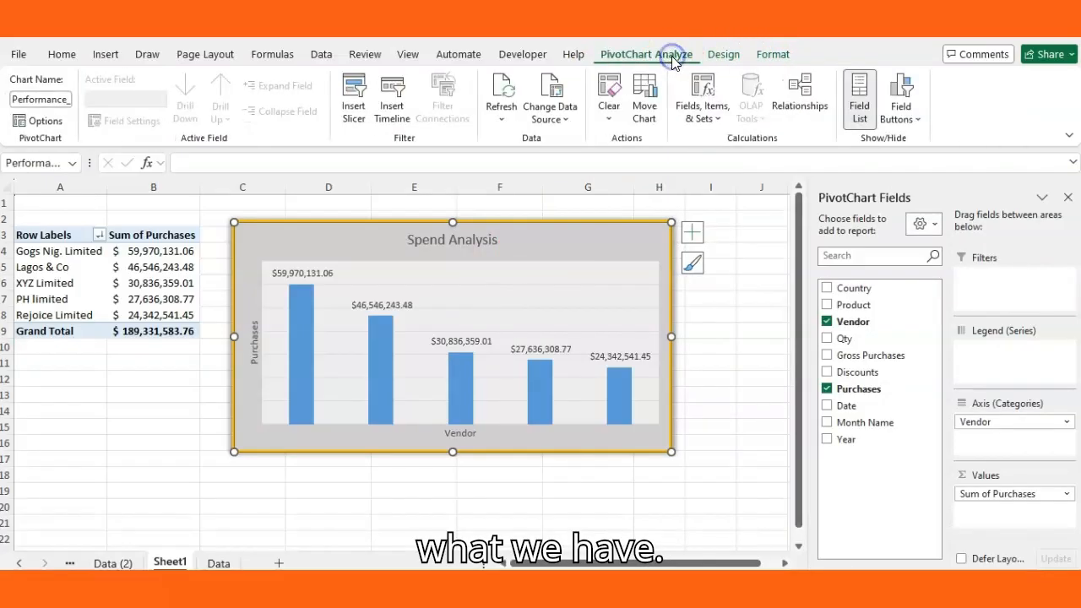
pyautogui.click(726, 56)
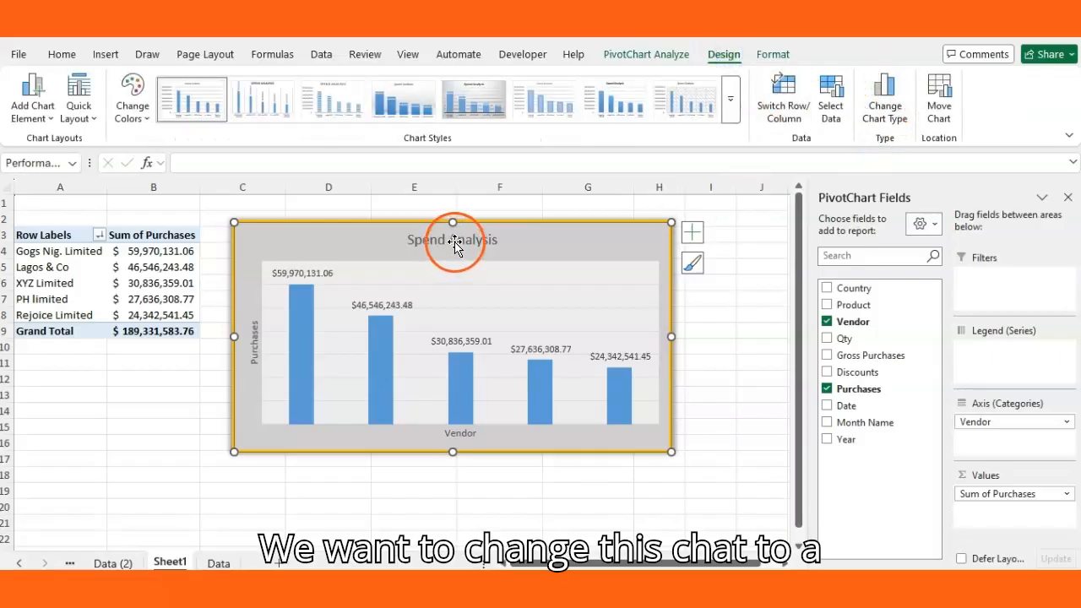
pyautogui.click(887, 106)
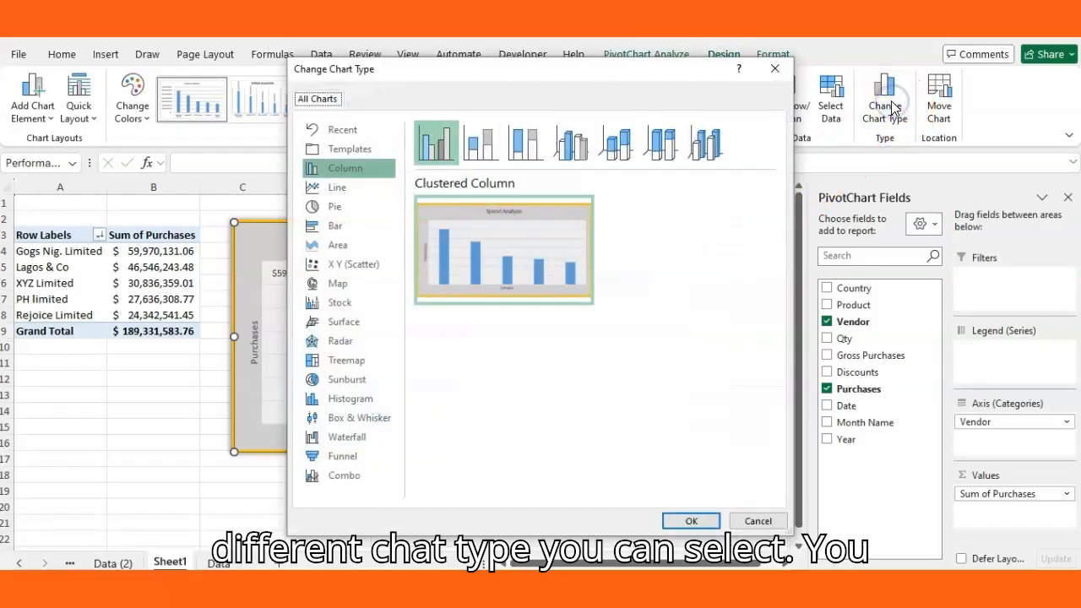
pyautogui.click(333, 210)
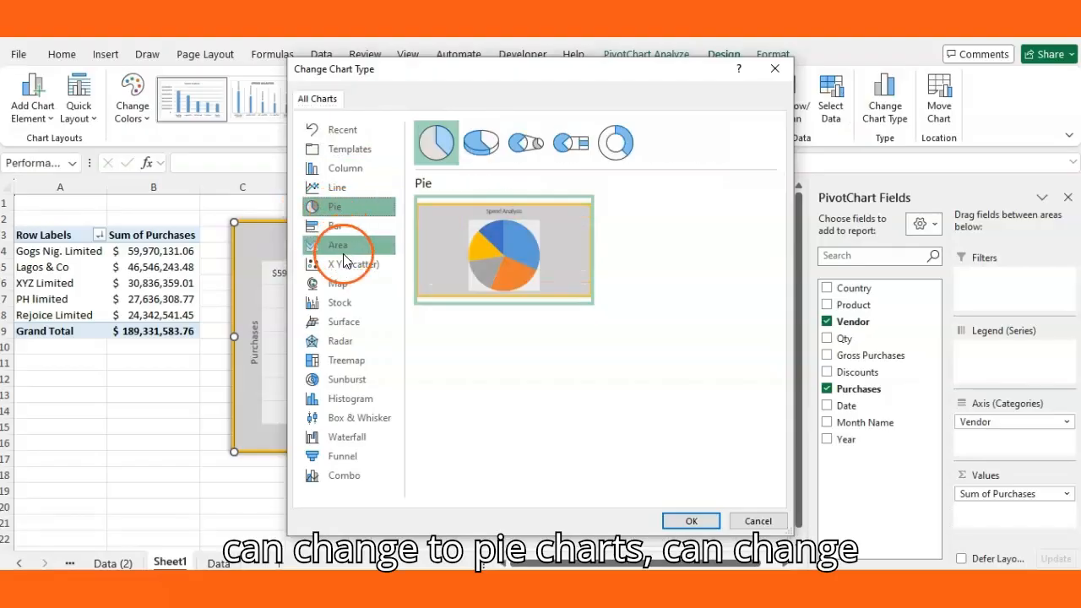
pyautogui.click(340, 228)
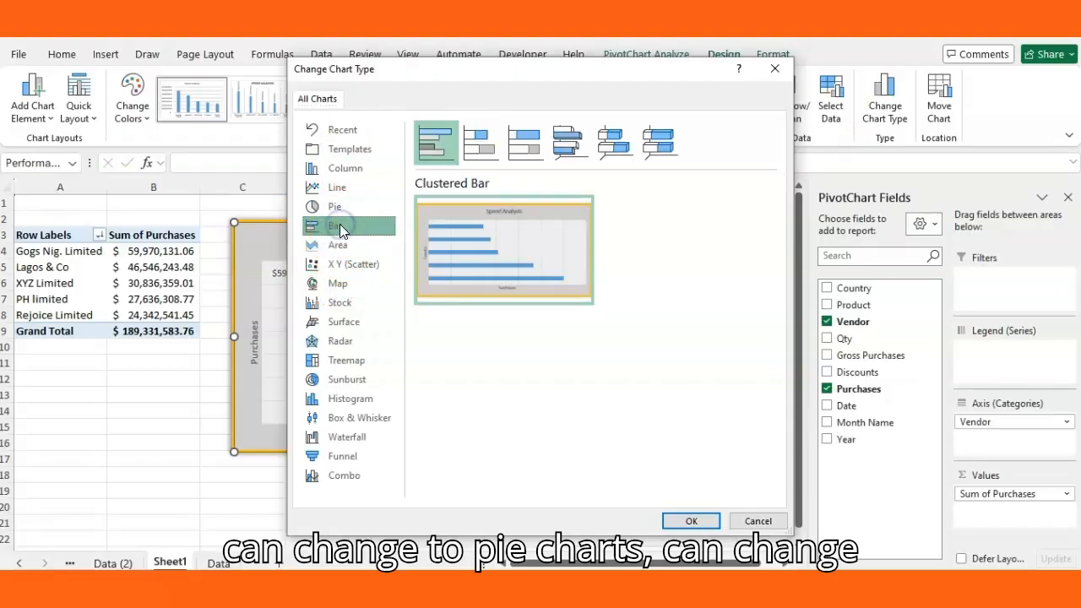
pyautogui.click(352, 245)
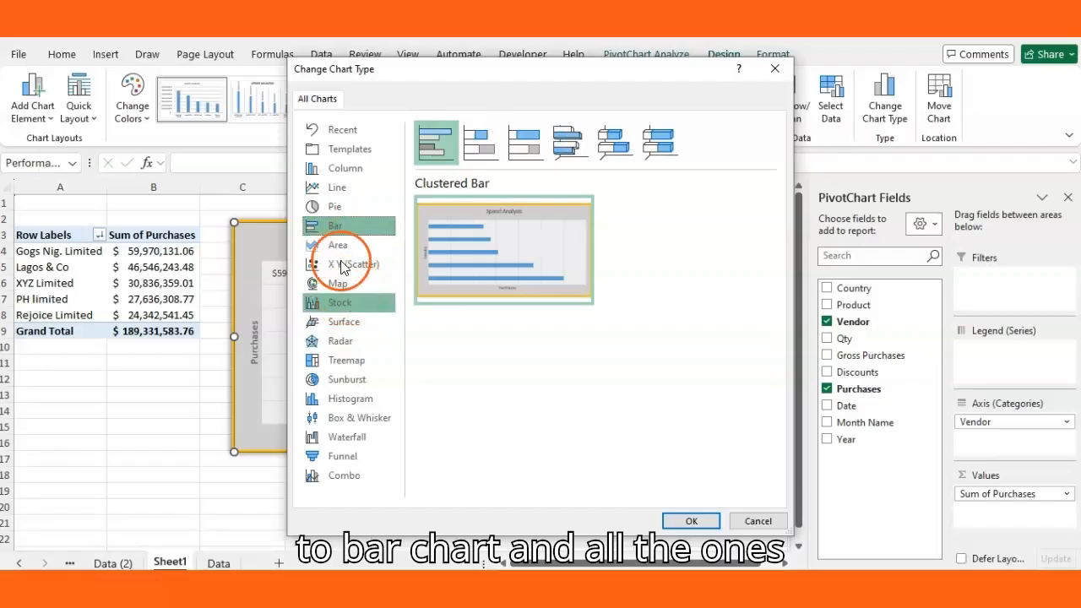
pyautogui.click(338, 208)
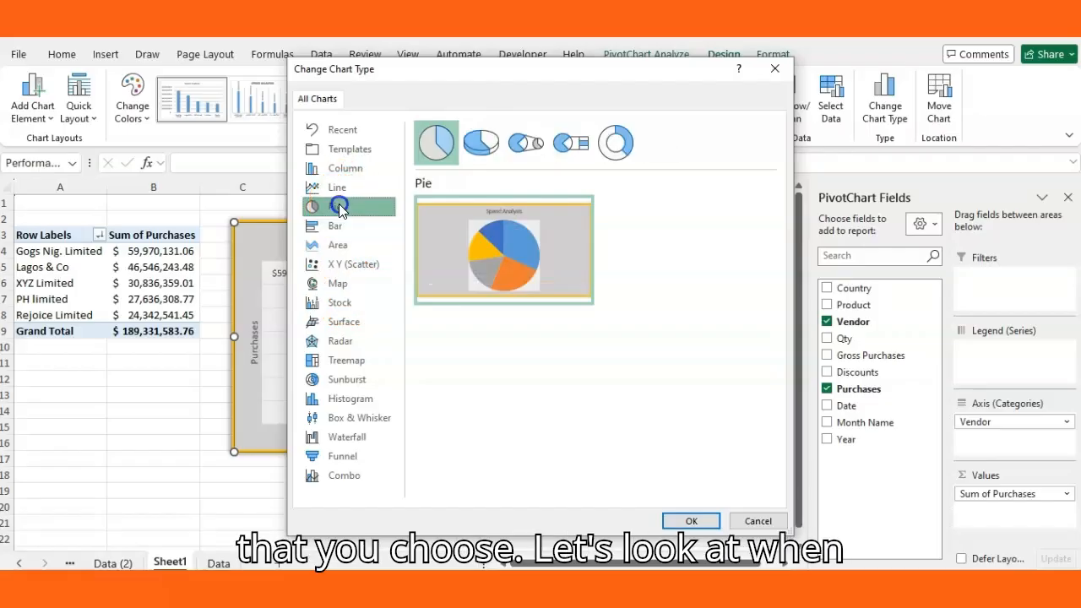
pyautogui.click(690, 521)
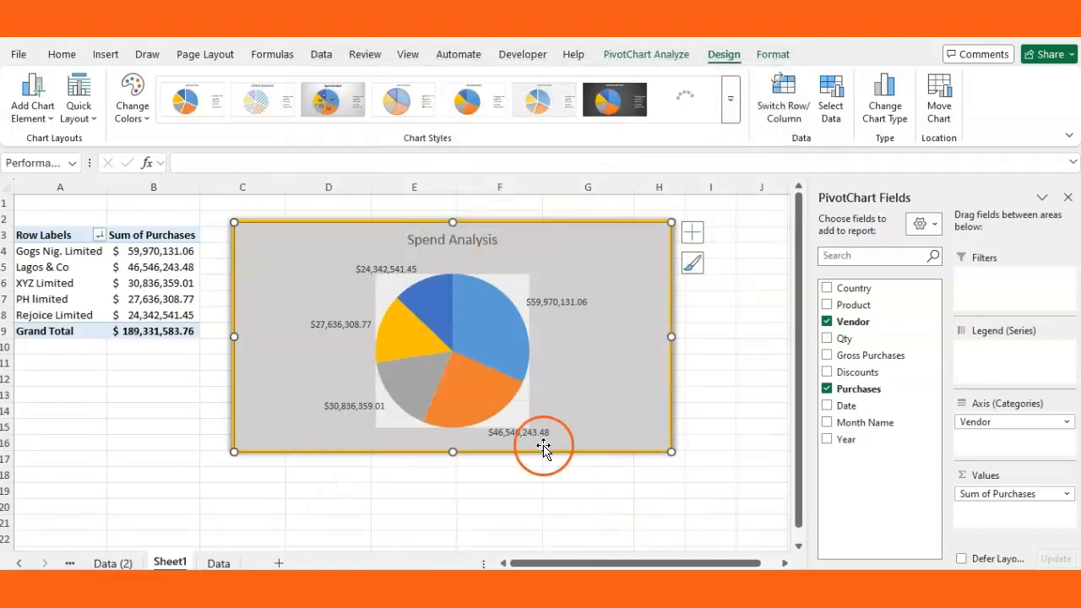
# Open the format options for the pie's data series and close the PivotChart field list
pyautogui.click(479, 372)
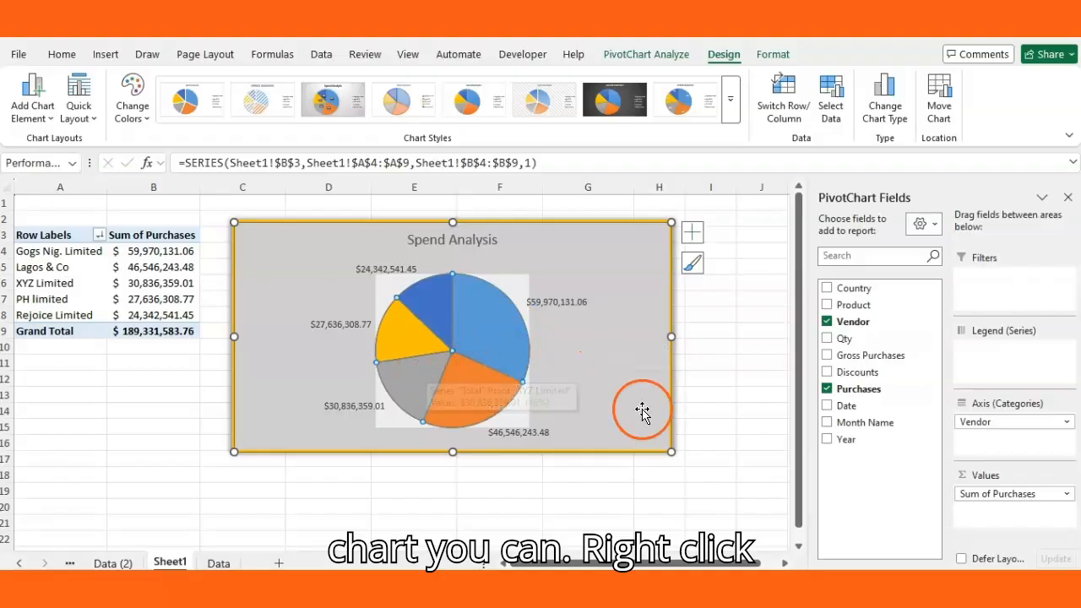
pyautogui.rightClick(476, 349)
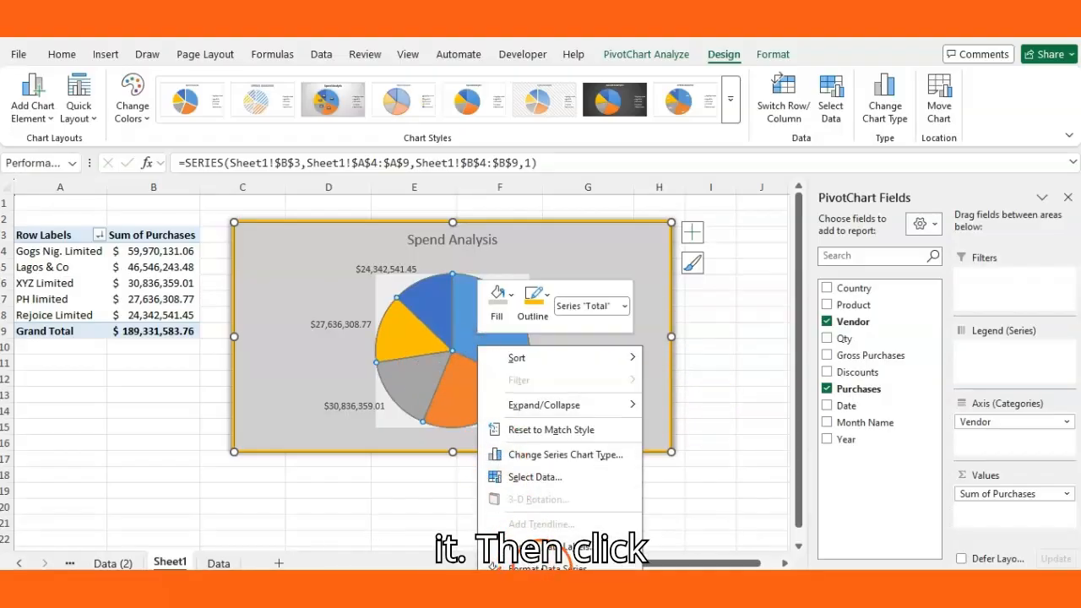
pyautogui.click(546, 567)
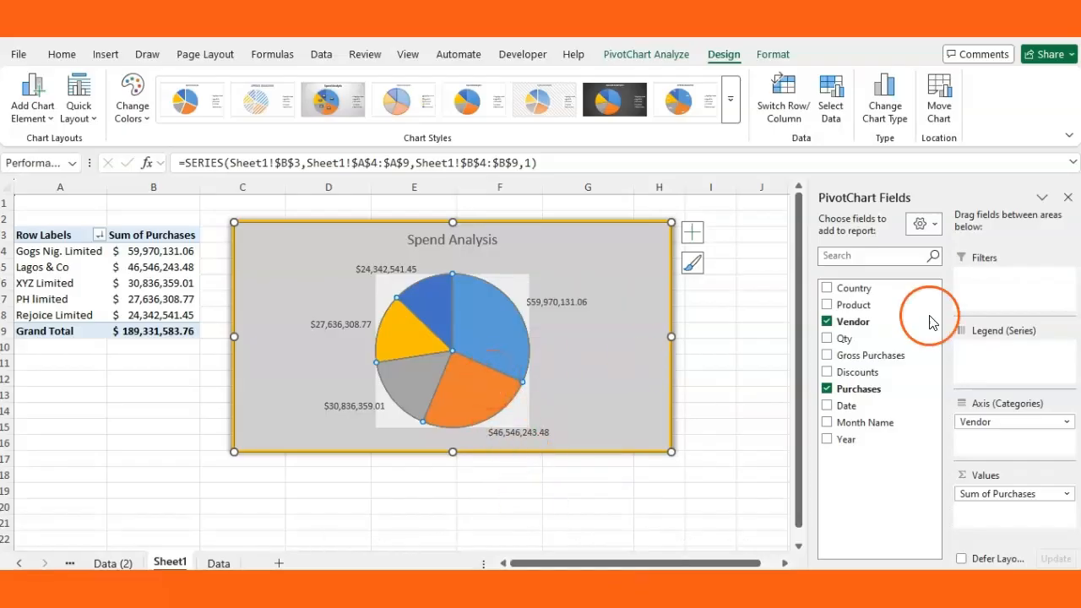
pyautogui.click(1067, 198)
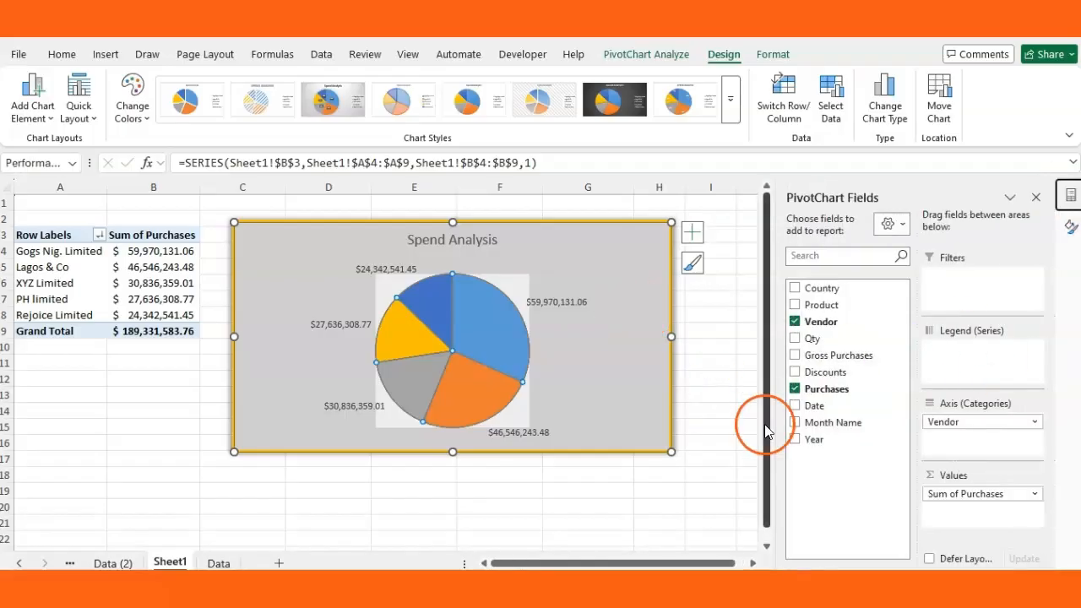
pyautogui.click(1036, 198)
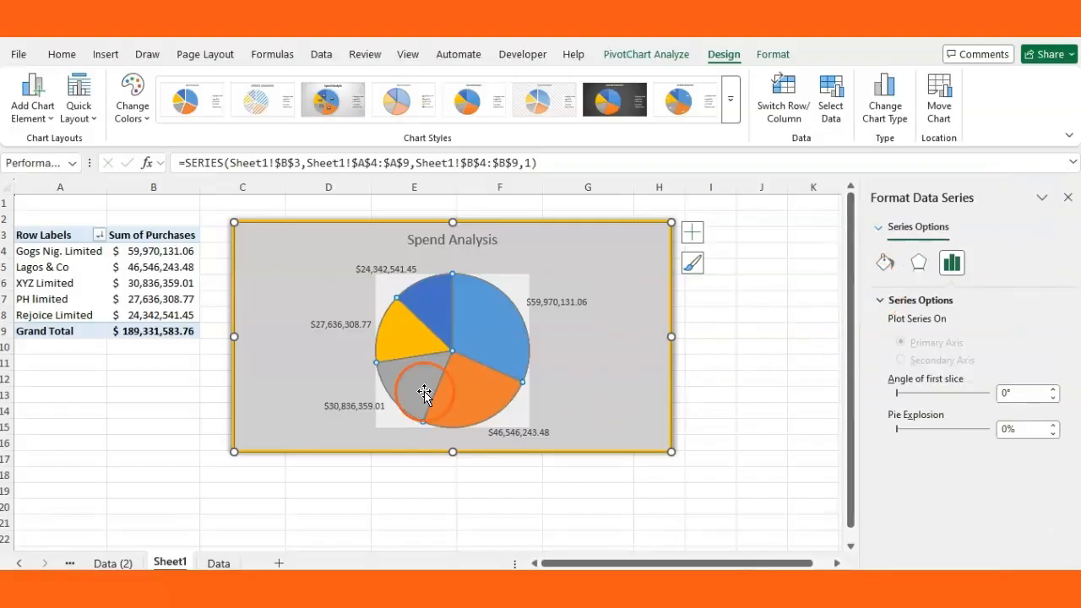
# Try a 36% pie explosion on all slices of the series and reset it to 0%
pyautogui.click(273, 376)
pyautogui.click(453, 349)
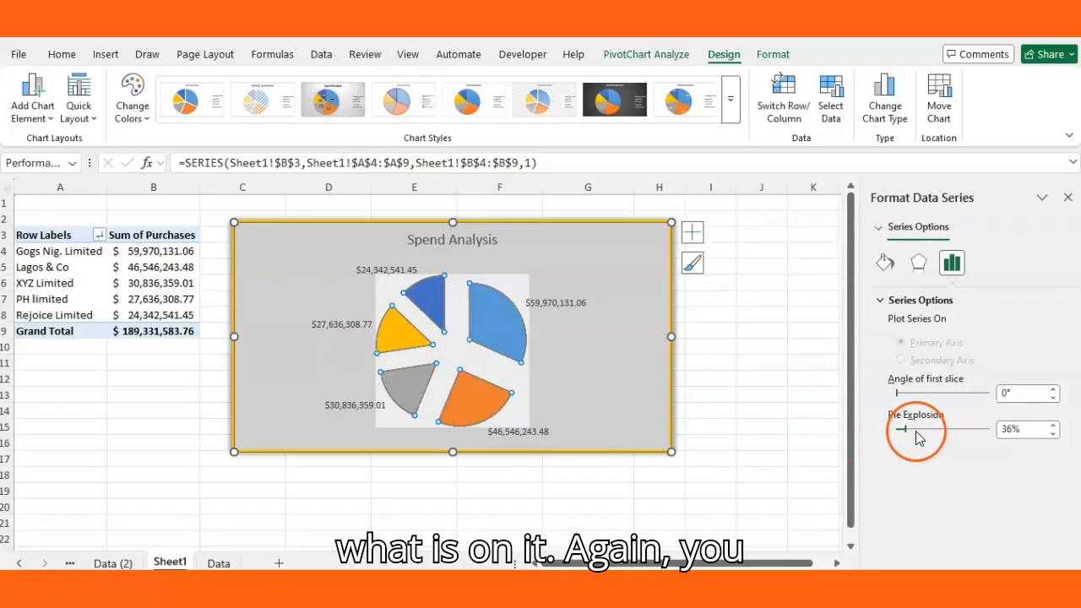
pyautogui.moveTo(907, 429); pyautogui.dragTo(896, 430)
# Pull out only the largest pie slice with a 42% point explosion and set the angle of the first slice to 24°
pyautogui.click(479, 333)
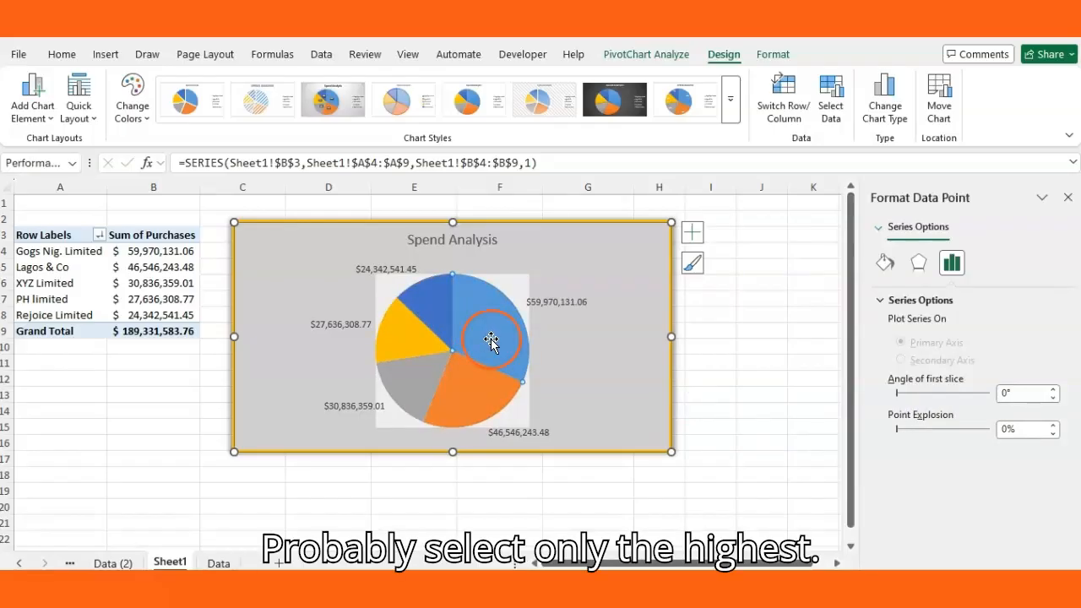
pyautogui.moveTo(895, 429); pyautogui.dragTo(905, 429)
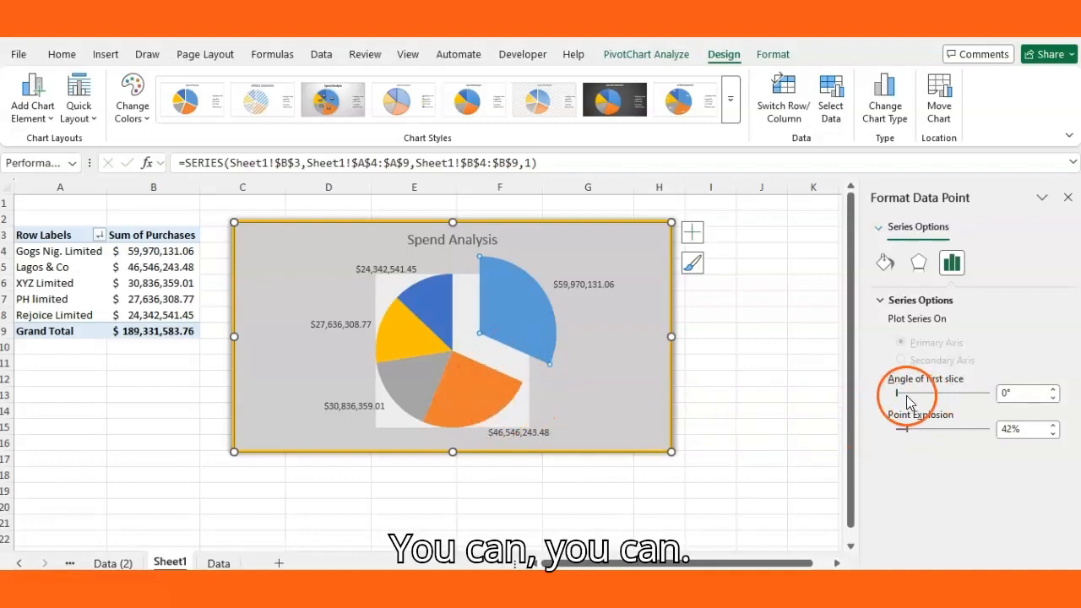
pyautogui.moveTo(900, 393); pyautogui.dragTo(902, 394)
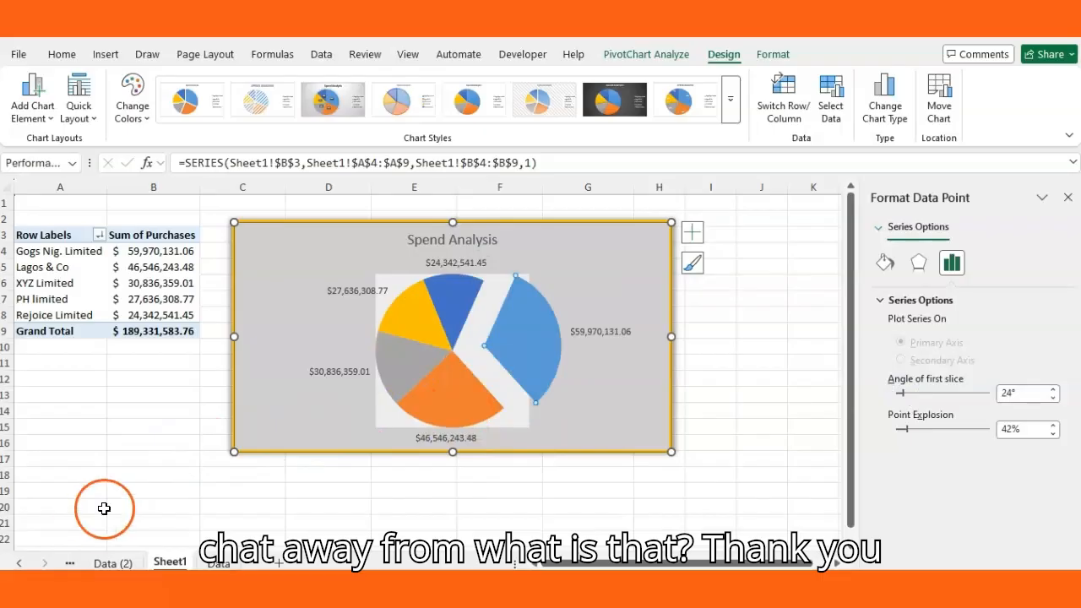
pyautogui.moveTo(441, 379)
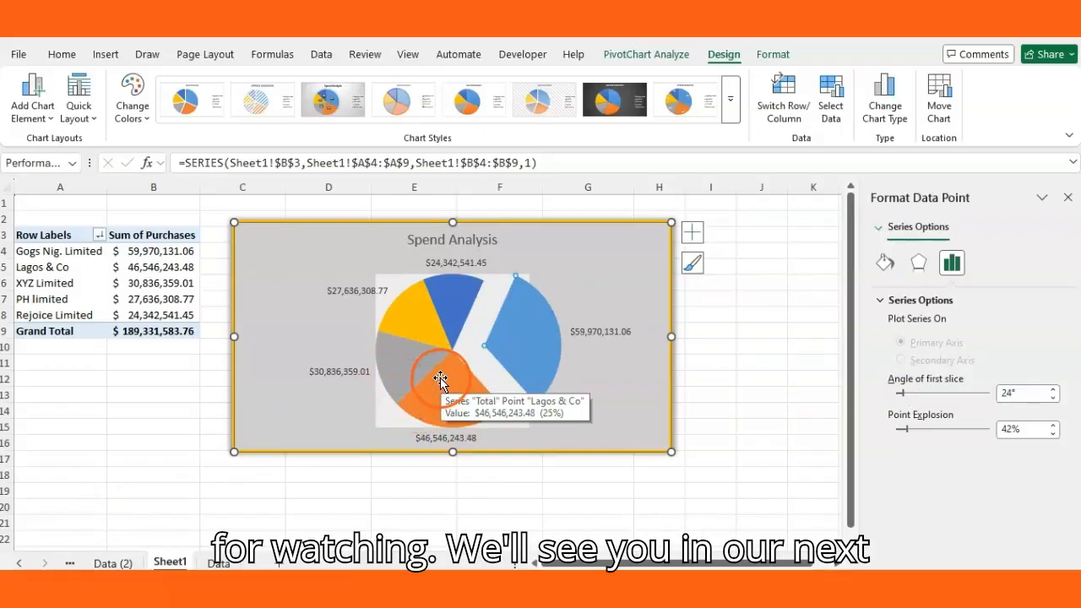